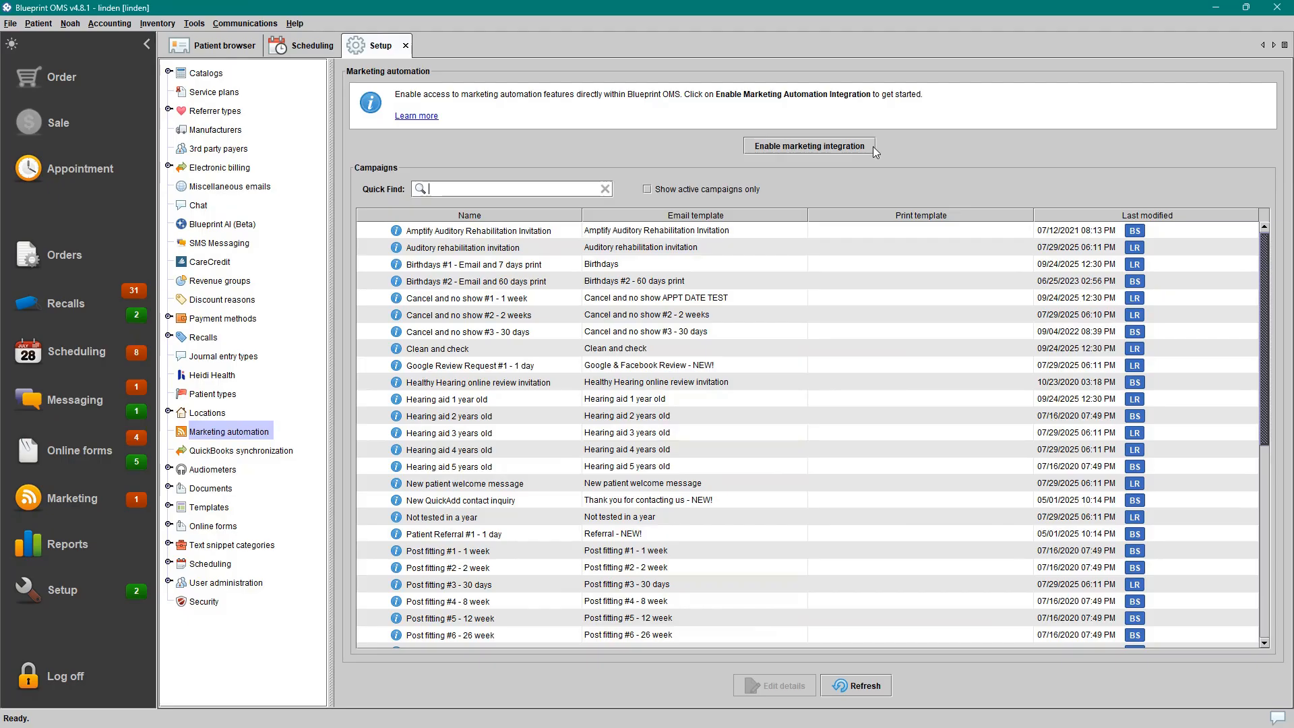
Start enabling marketing integration with Blueprint OMS Marketing Automation as the platform and emails sent manually within Blueprint OMS.
left_click(873, 147)
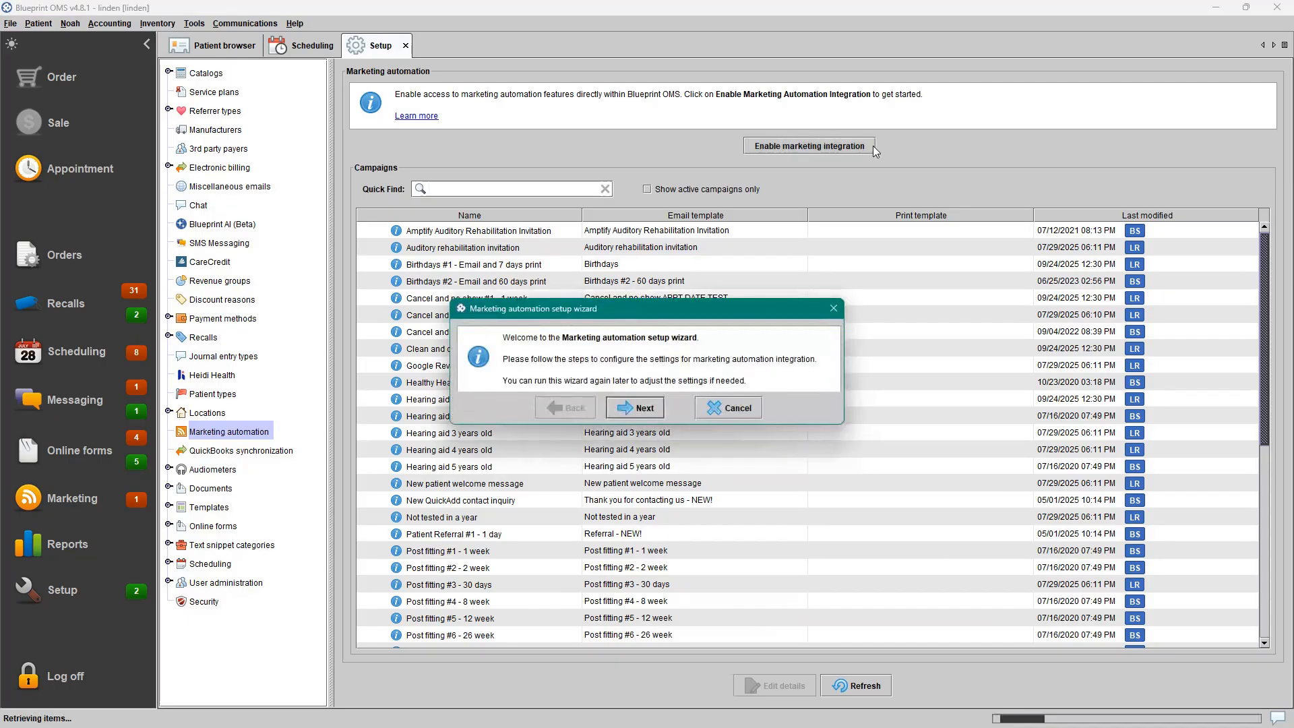
left_click(644, 408)
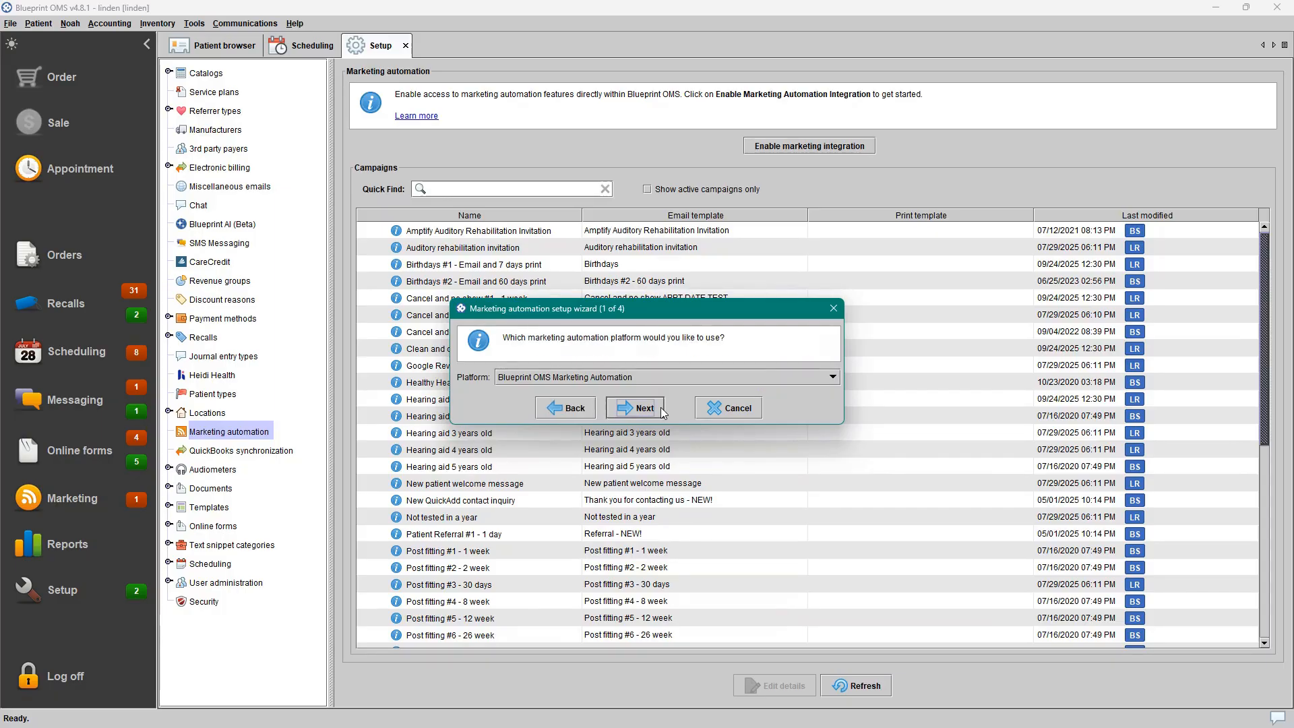
left_click(660, 410)
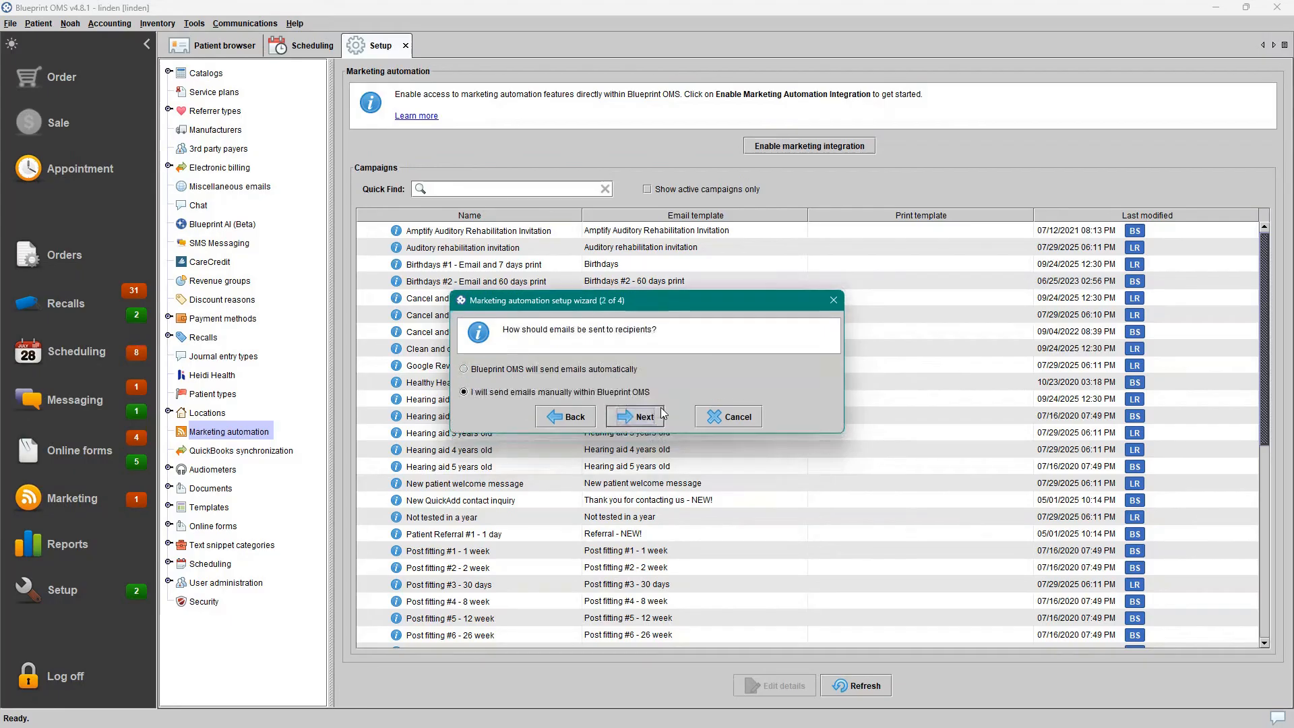
left_click(464, 370)
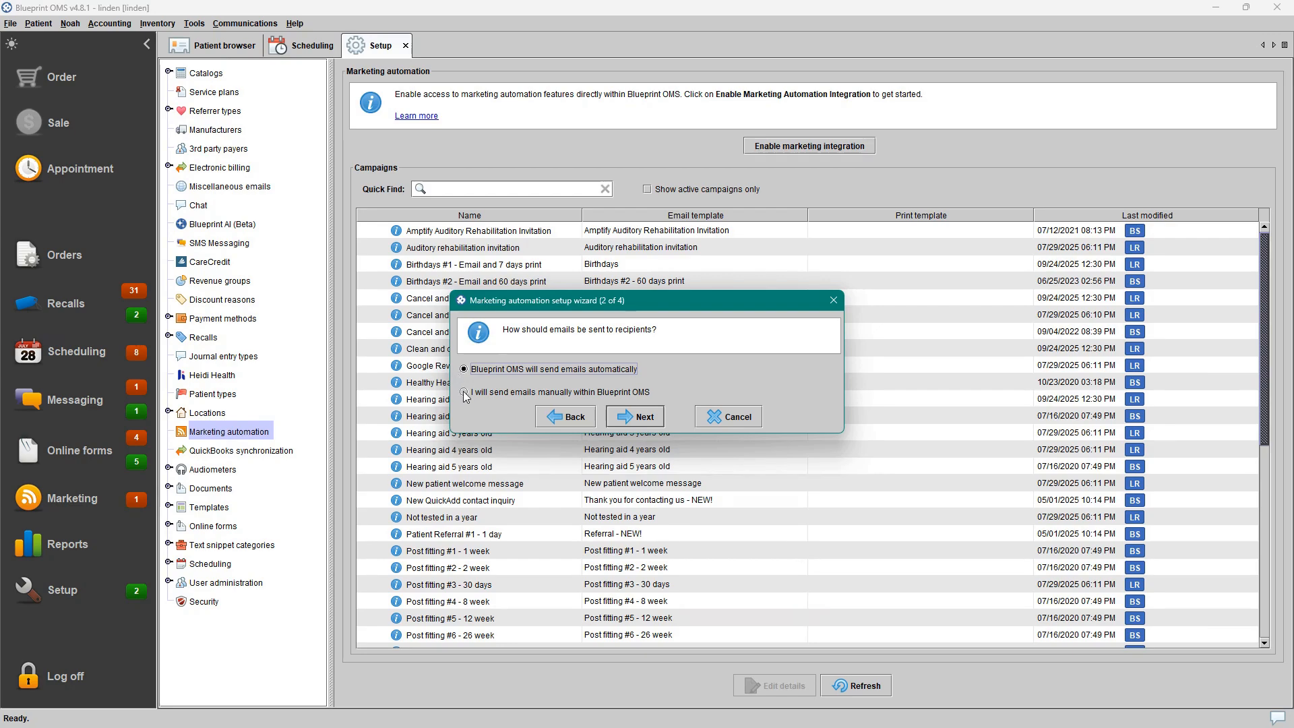
left_click(464, 393)
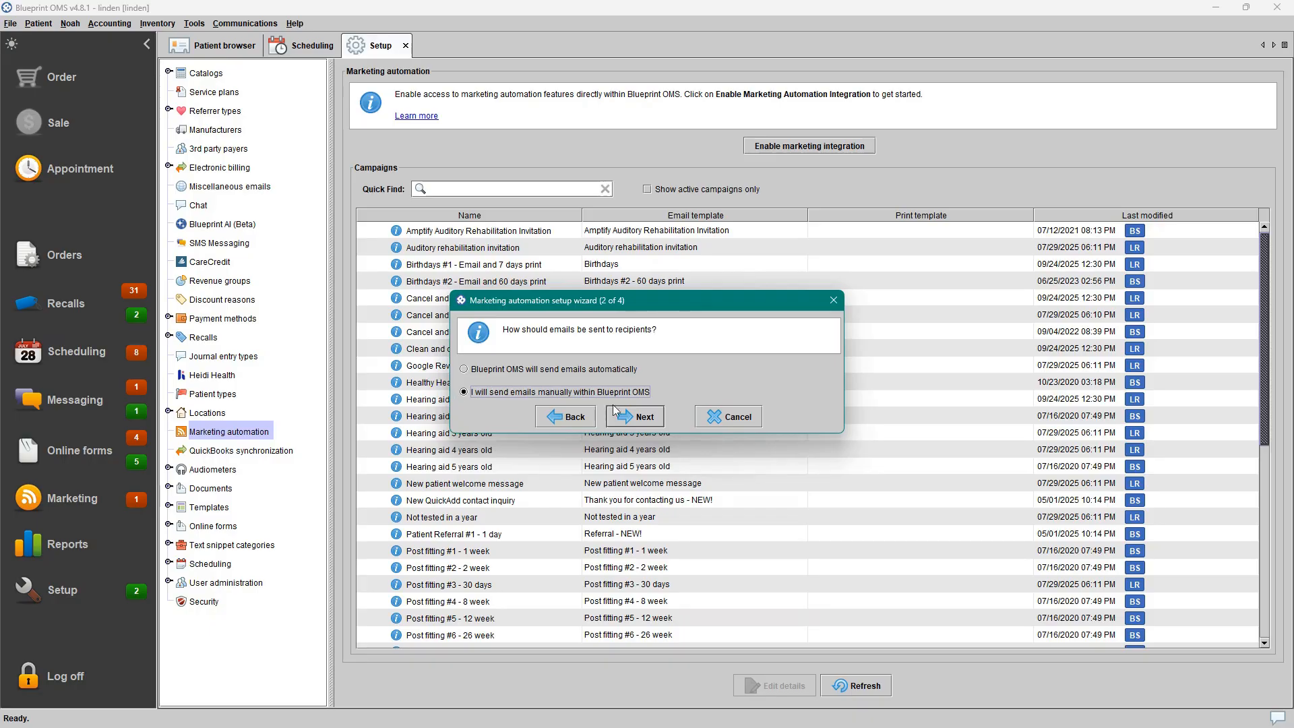
left_click(637, 416)
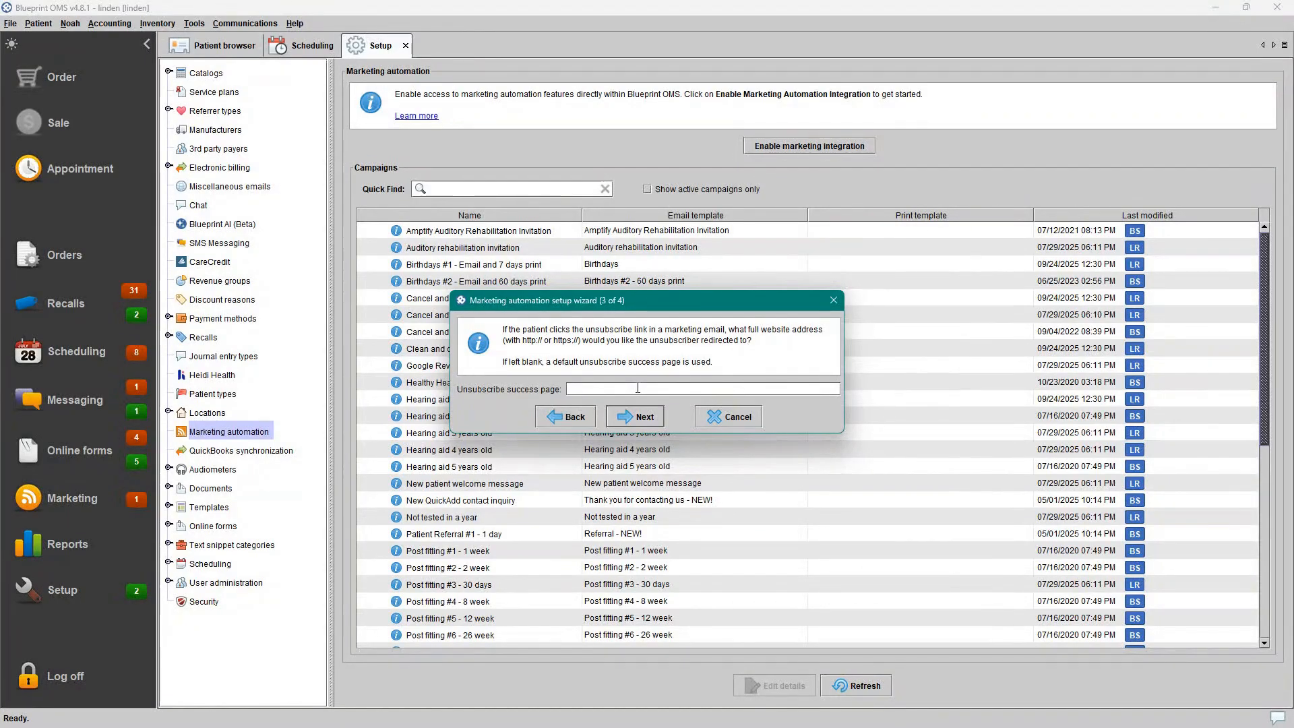
Leave the unsubscribe success page blank, choose the clinic's marketing address as the sending email, and finish the setup wizard.
left_click(646, 420)
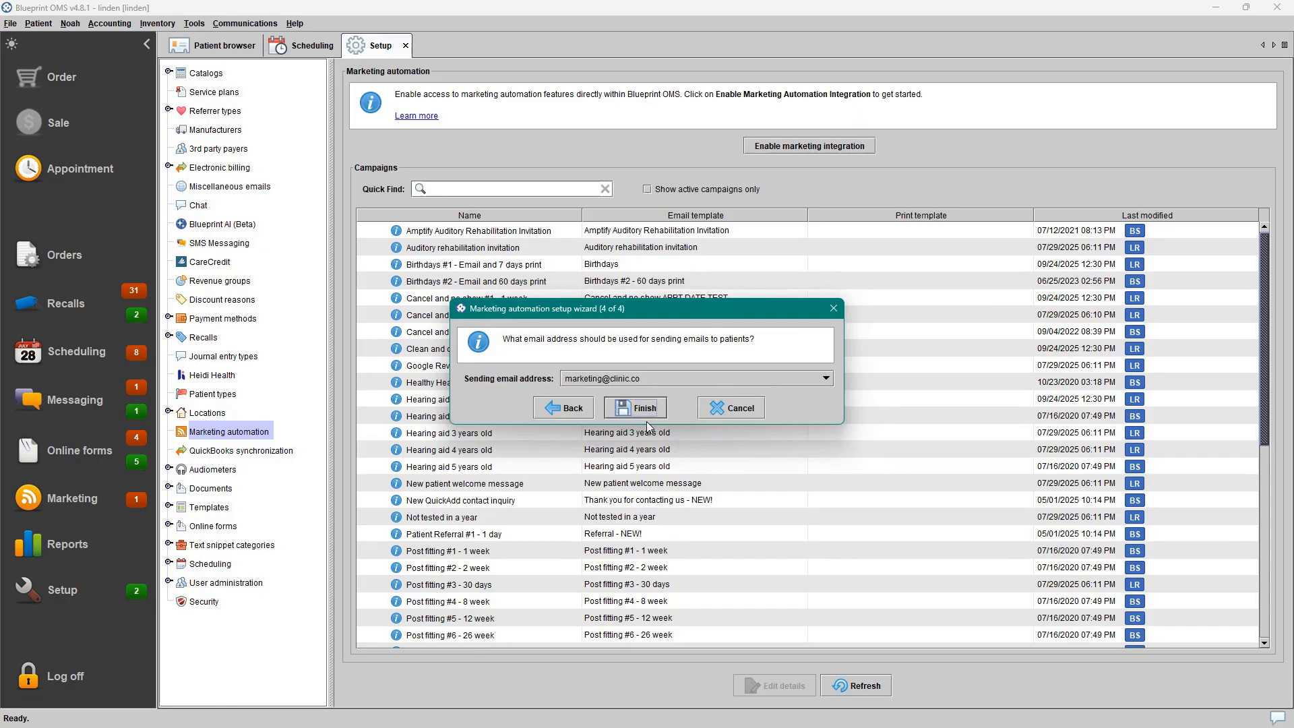
left_click(685, 380)
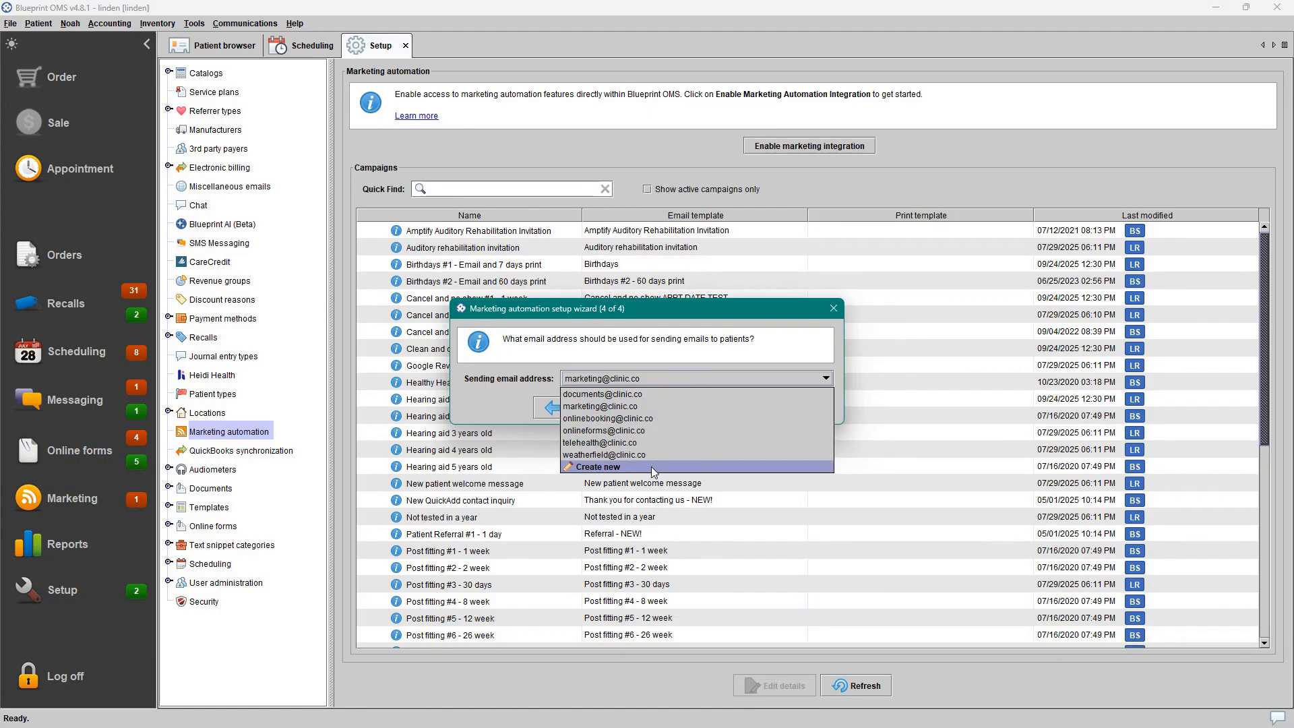
left_click(663, 406)
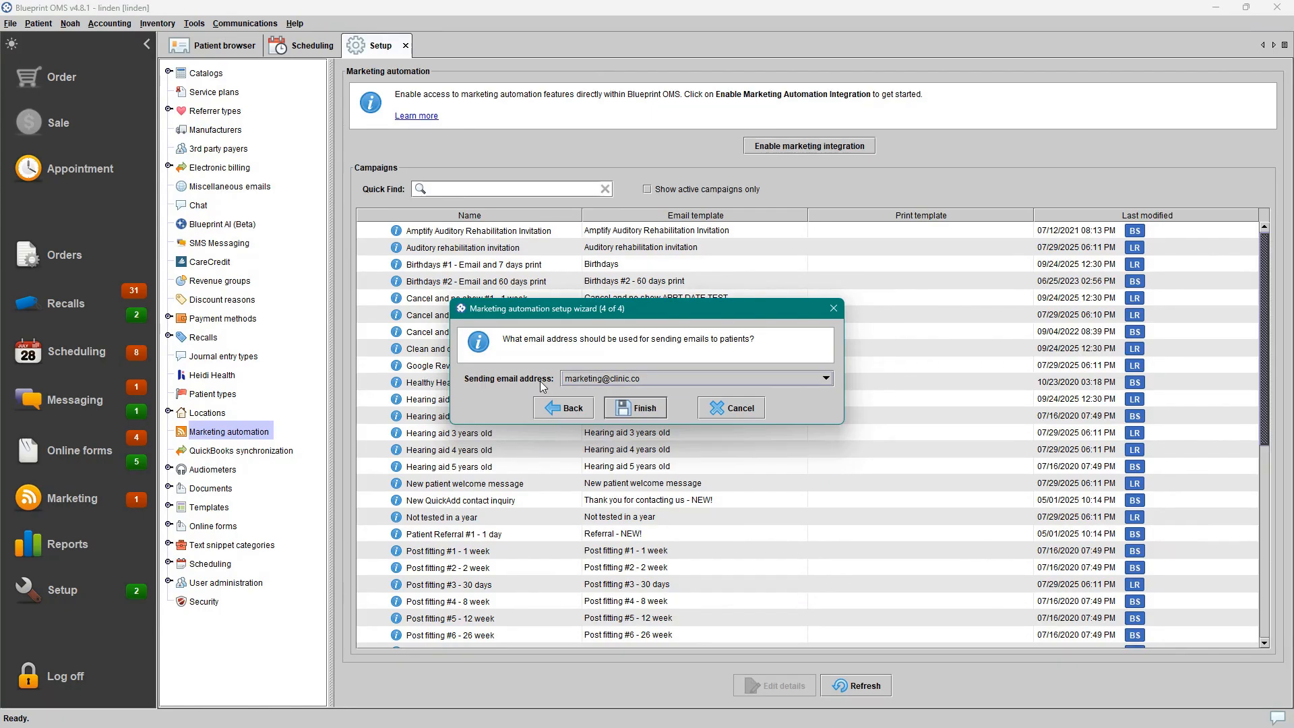
left_click(663, 407)
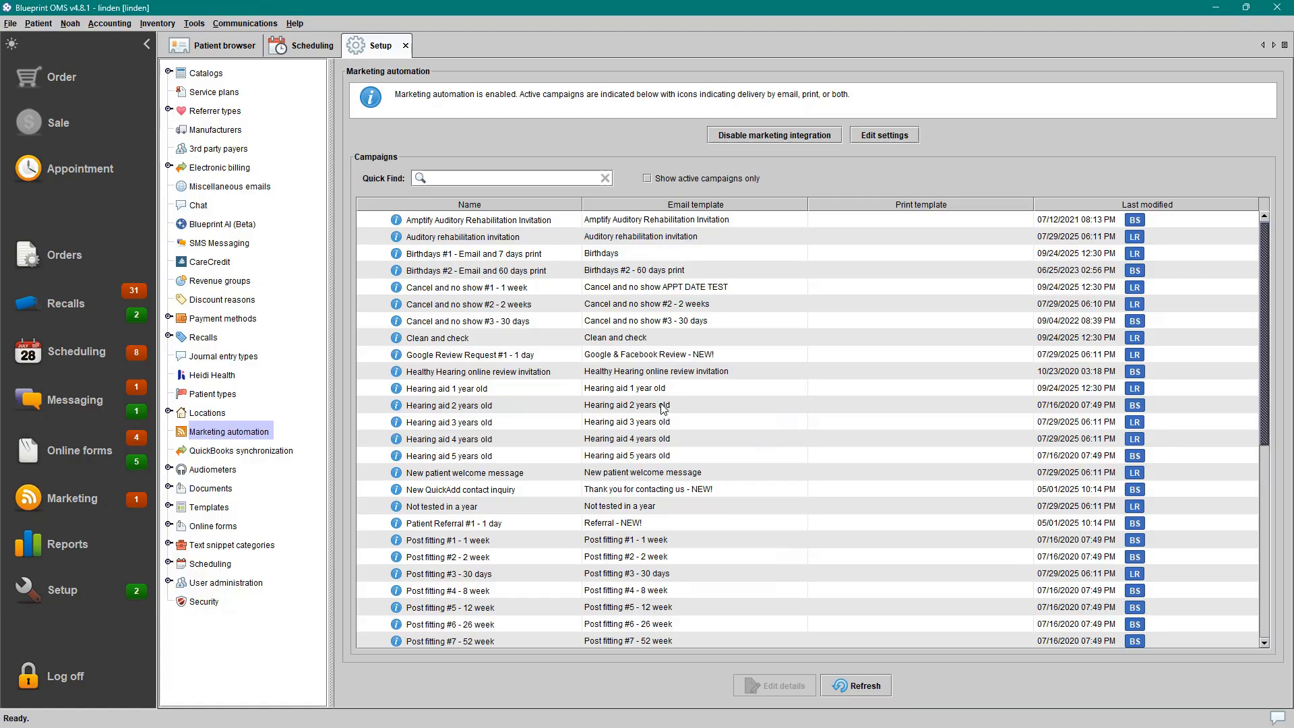
Look through the available campaigns and read the description of the Google Review Request #1 - 1 day campaign.
scroll(704, 341, "down", 3)
scroll(704, 341, "down", 6)
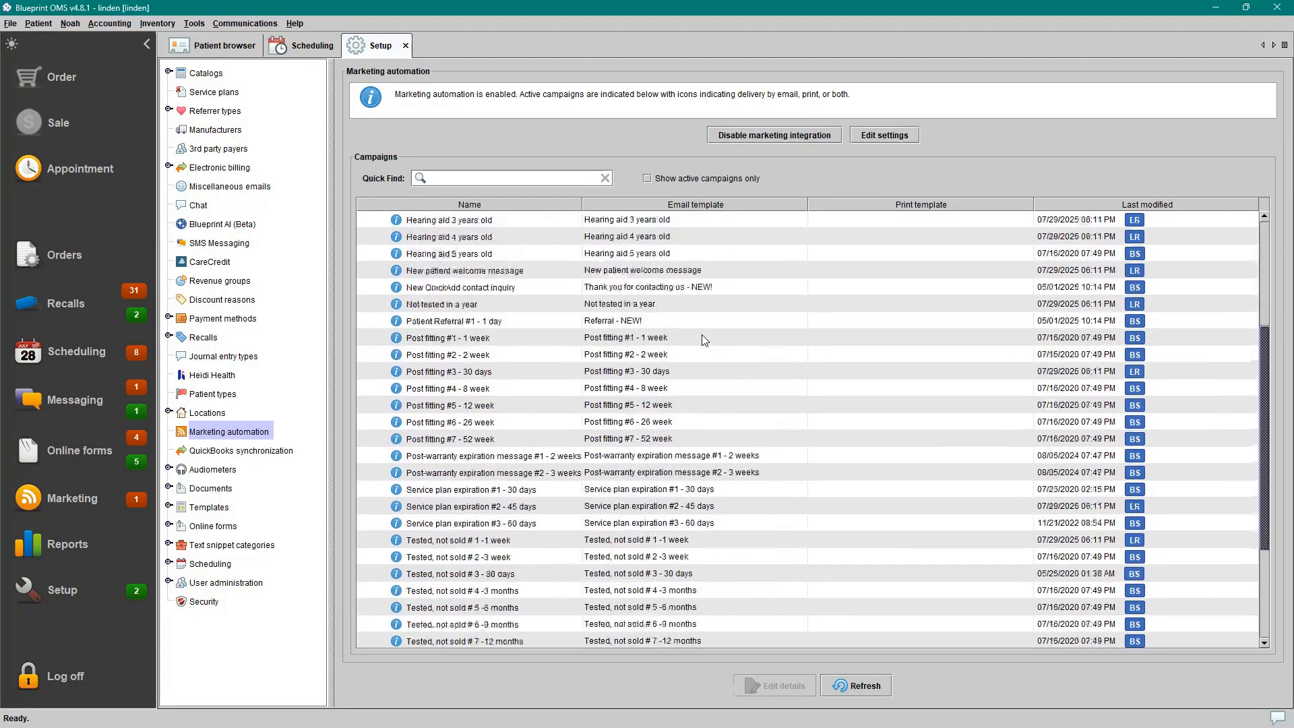
scroll(734, 356, "up", 6)
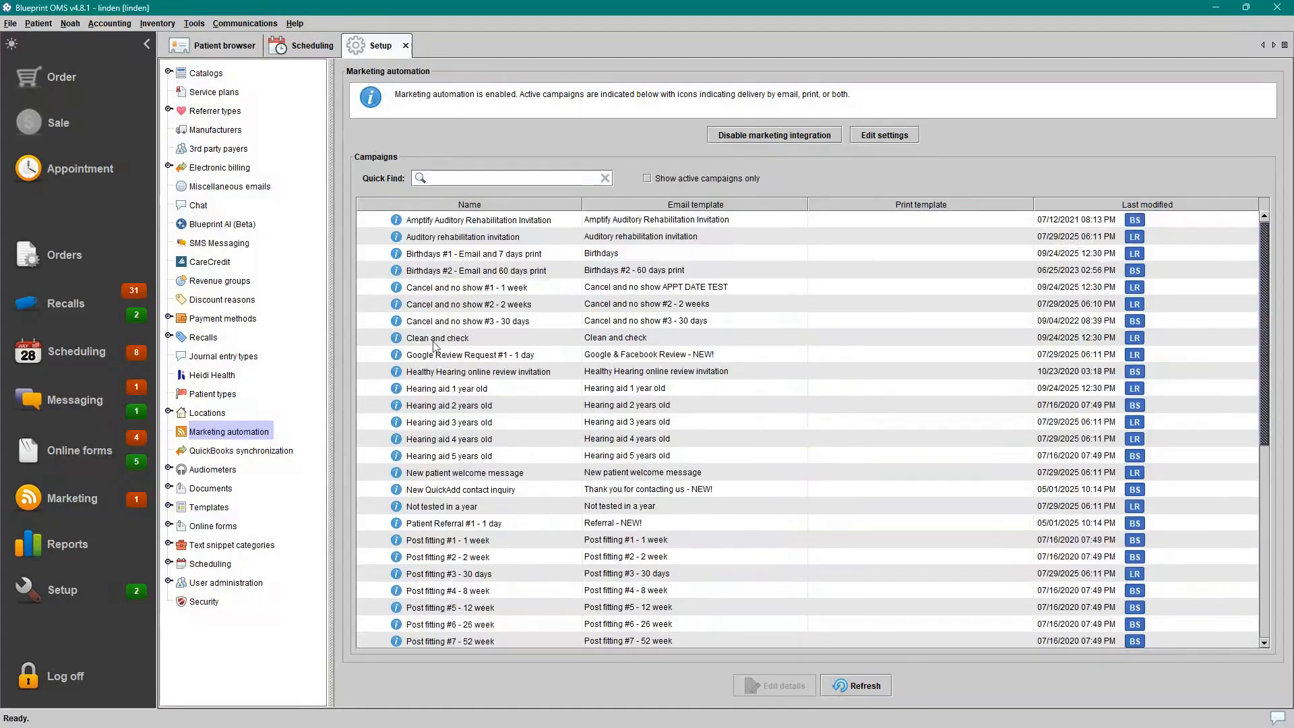
mouse_move(396, 355)
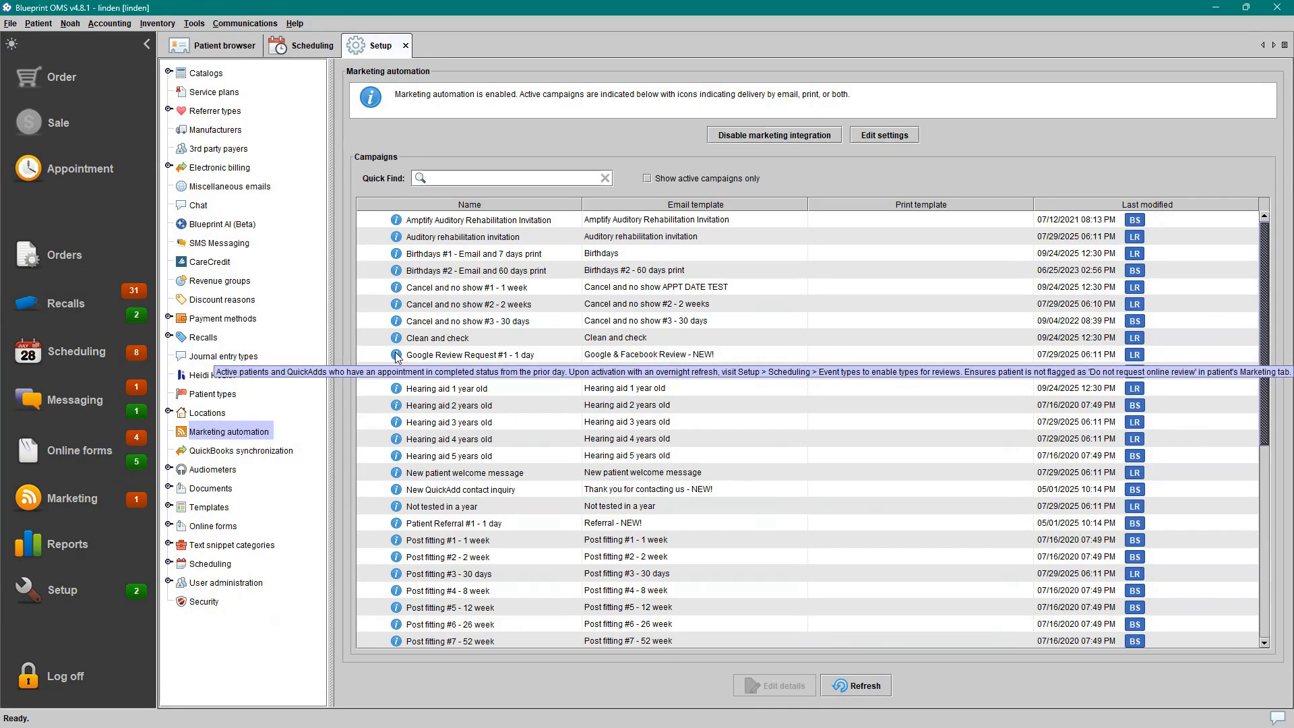
left_click(397, 355)
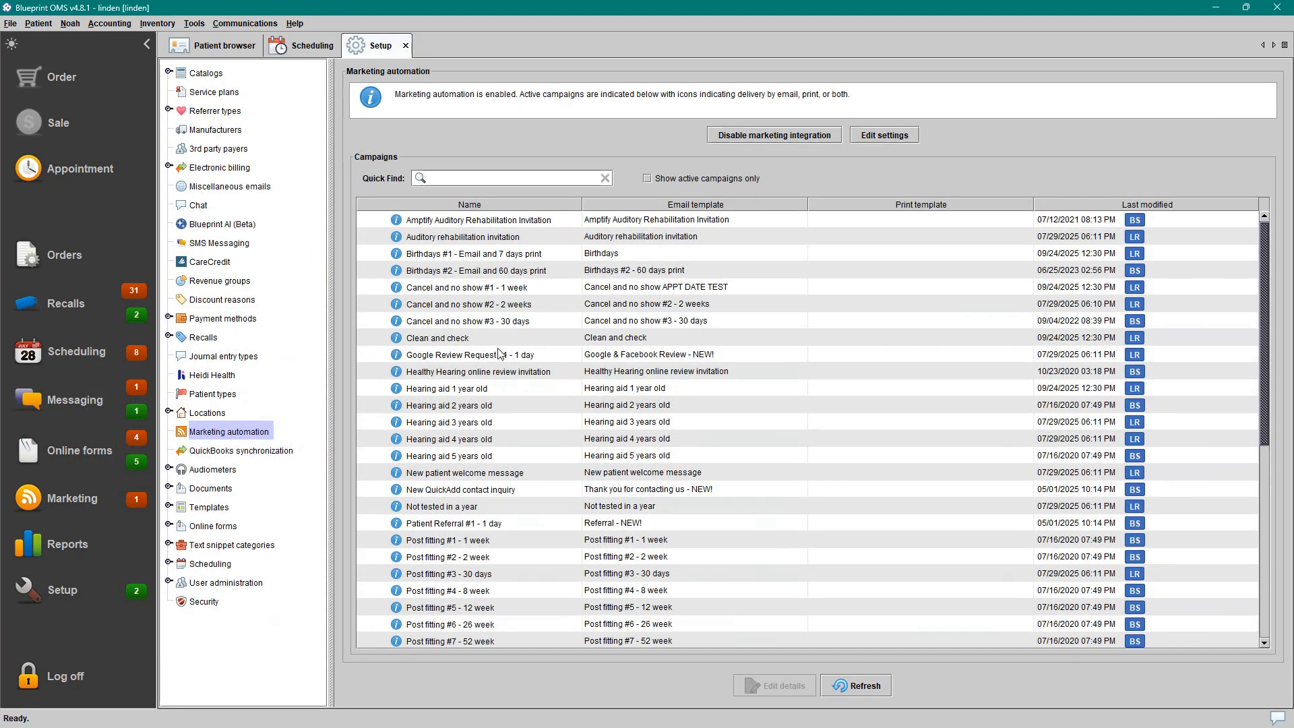
Mark Google Review Request #1 - 1 day as a commercial message and activate its email campaign.
right_click(553, 357)
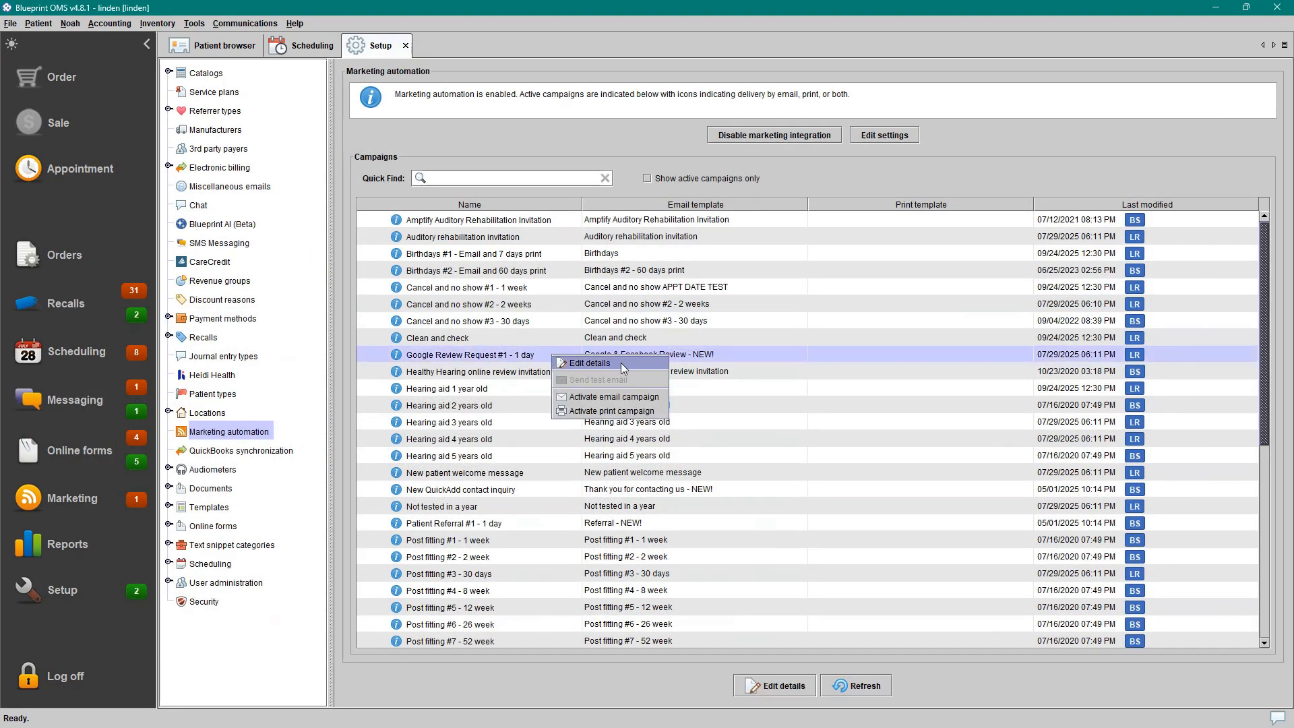
left_click(624, 363)
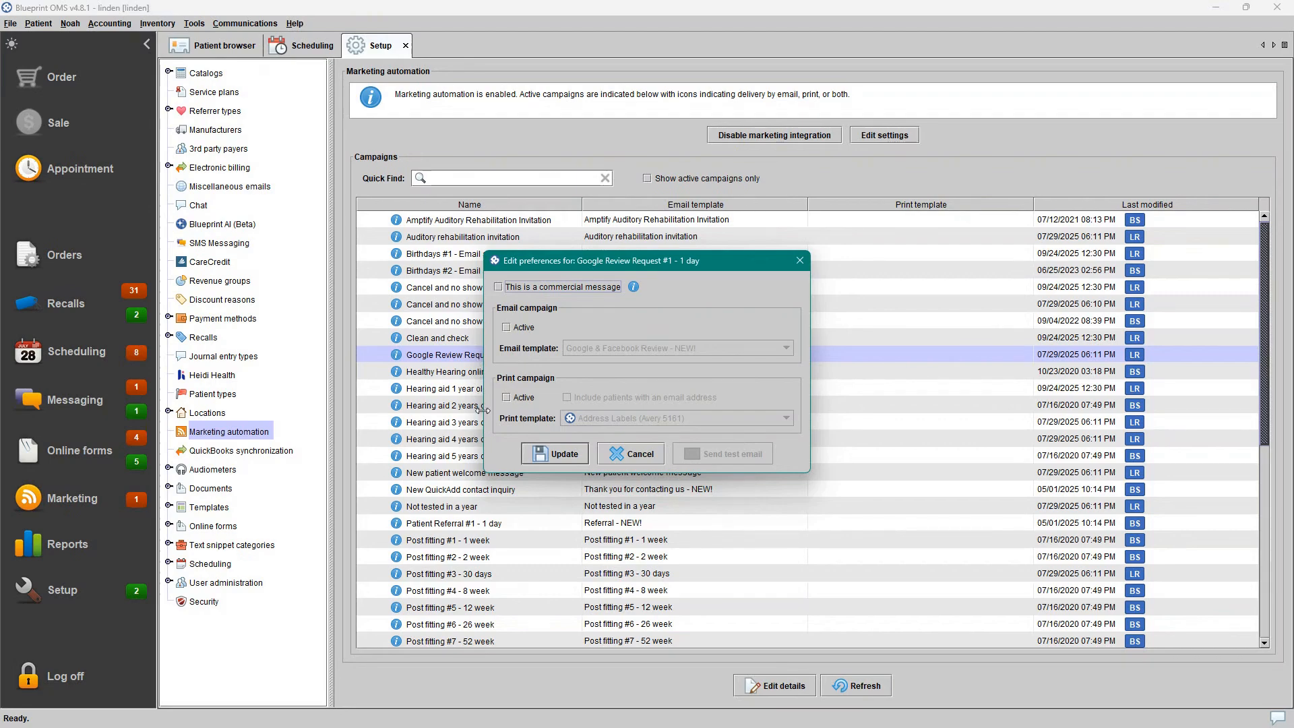
left_click(500, 291)
mouse_move(635, 291)
left_click(507, 327)
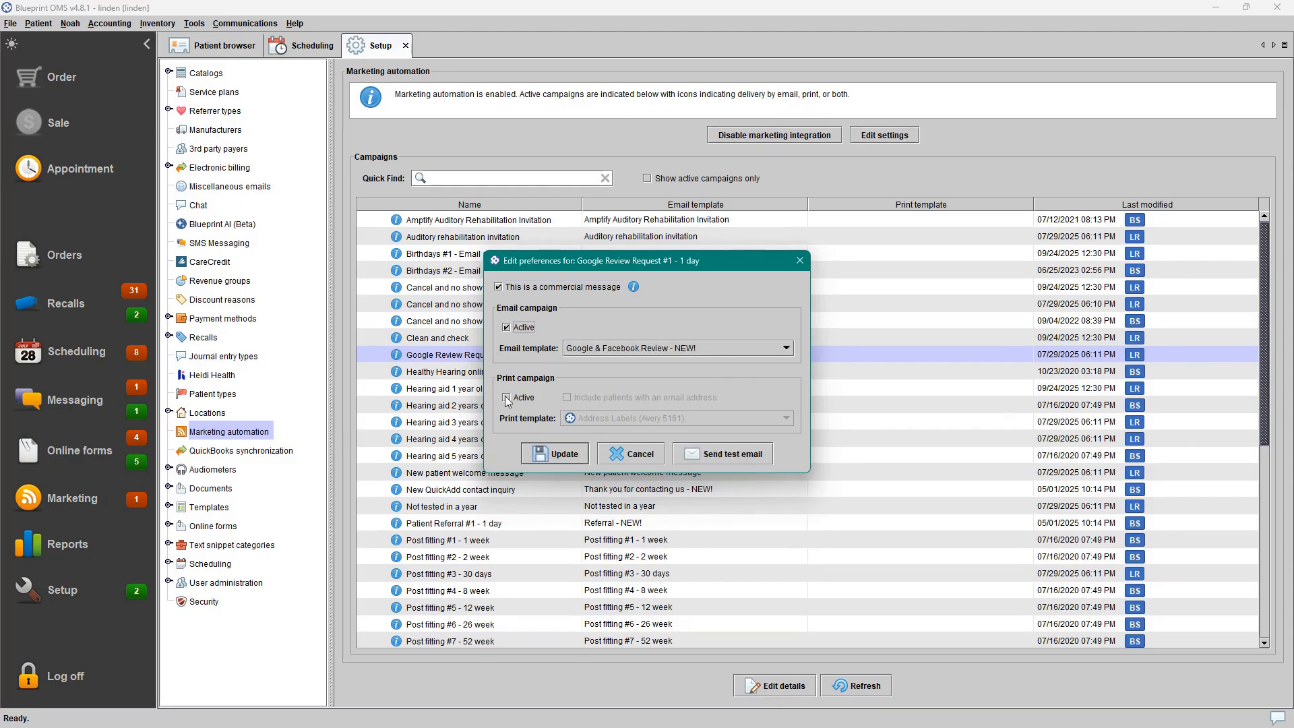
Activate the print campaign with the Address Labels (Avery 5161) template, excluding patients with an email address, then save and show only active campaigns.
left_click(507, 397)
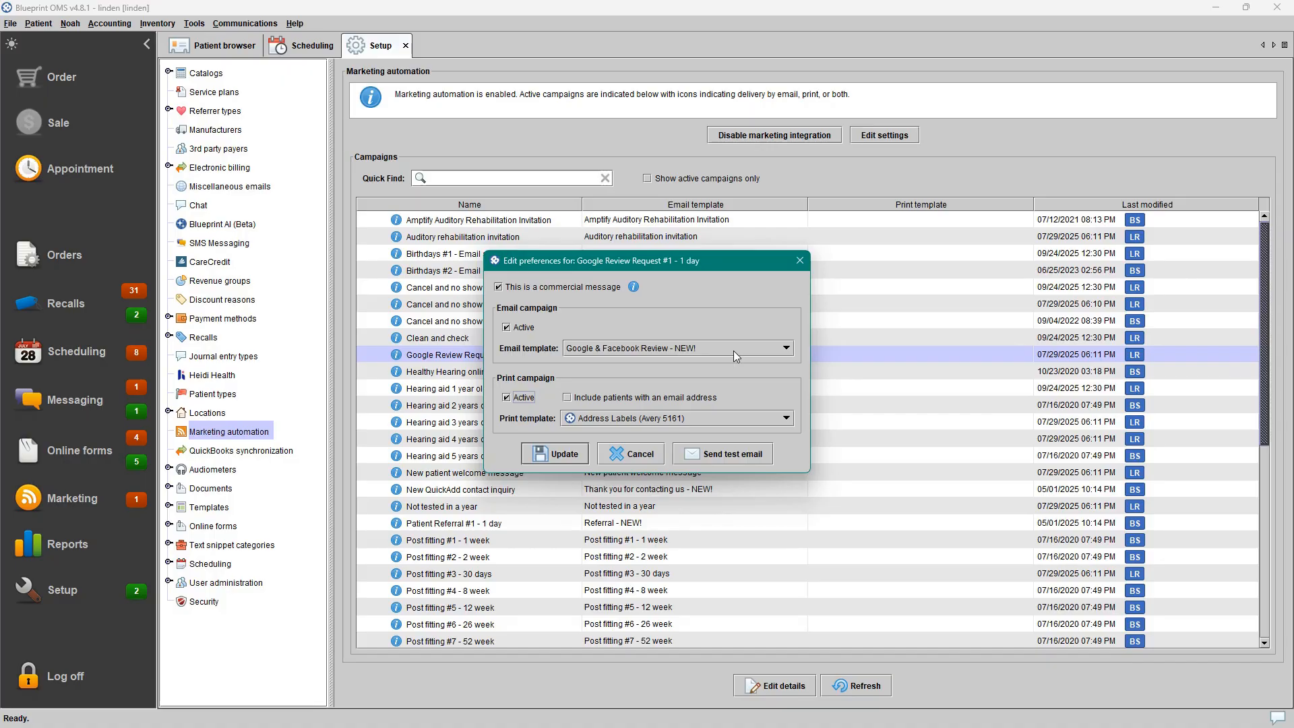
left_click(719, 418)
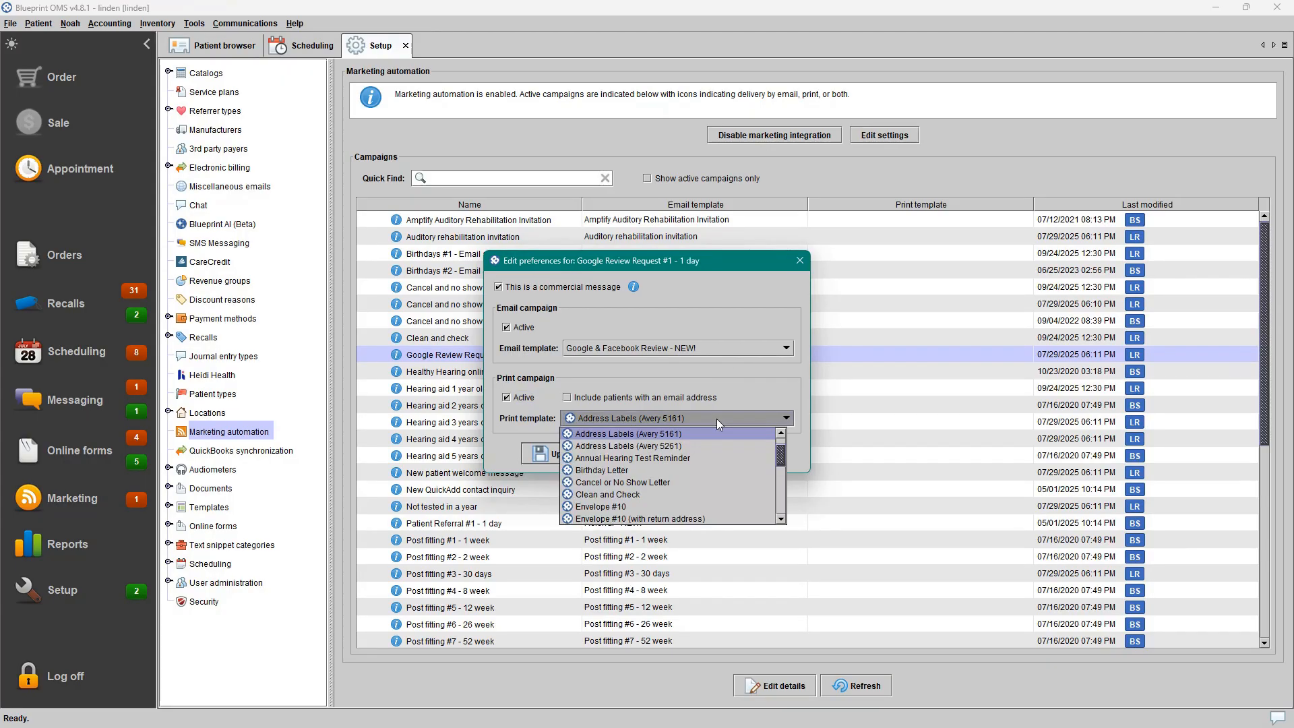
left_click(718, 418)
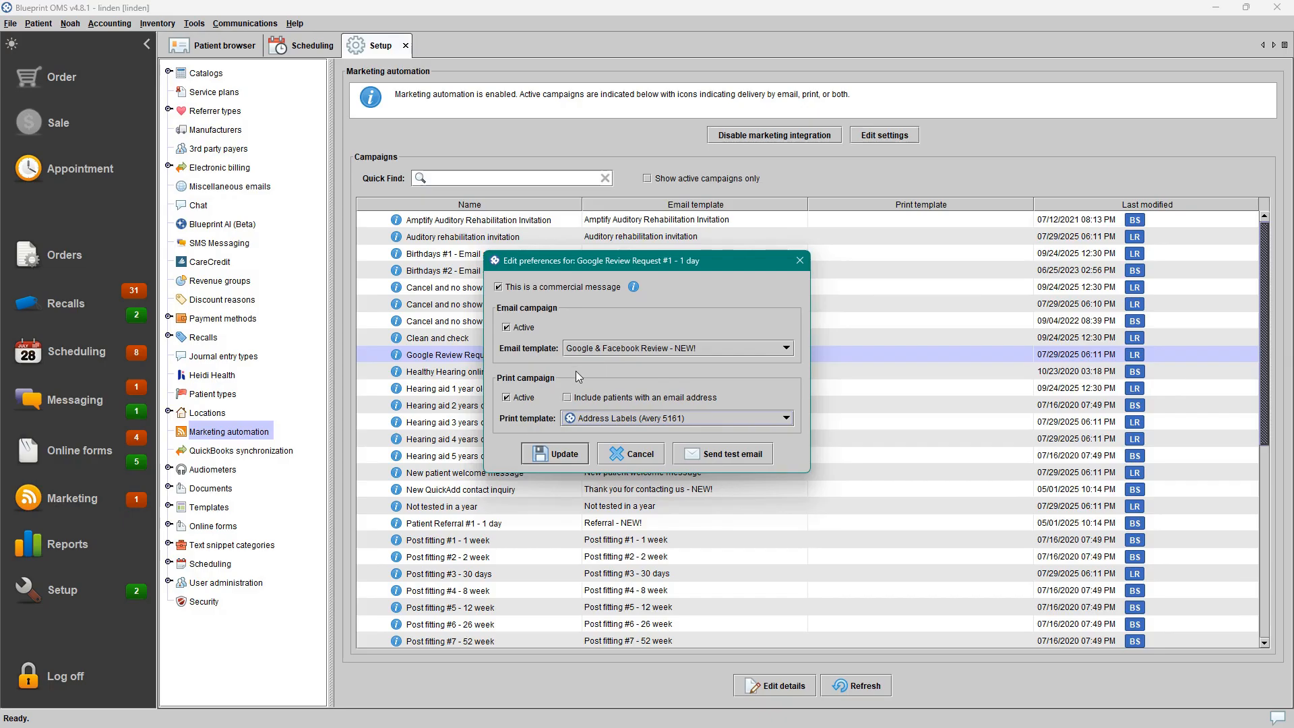
left_click(605, 397)
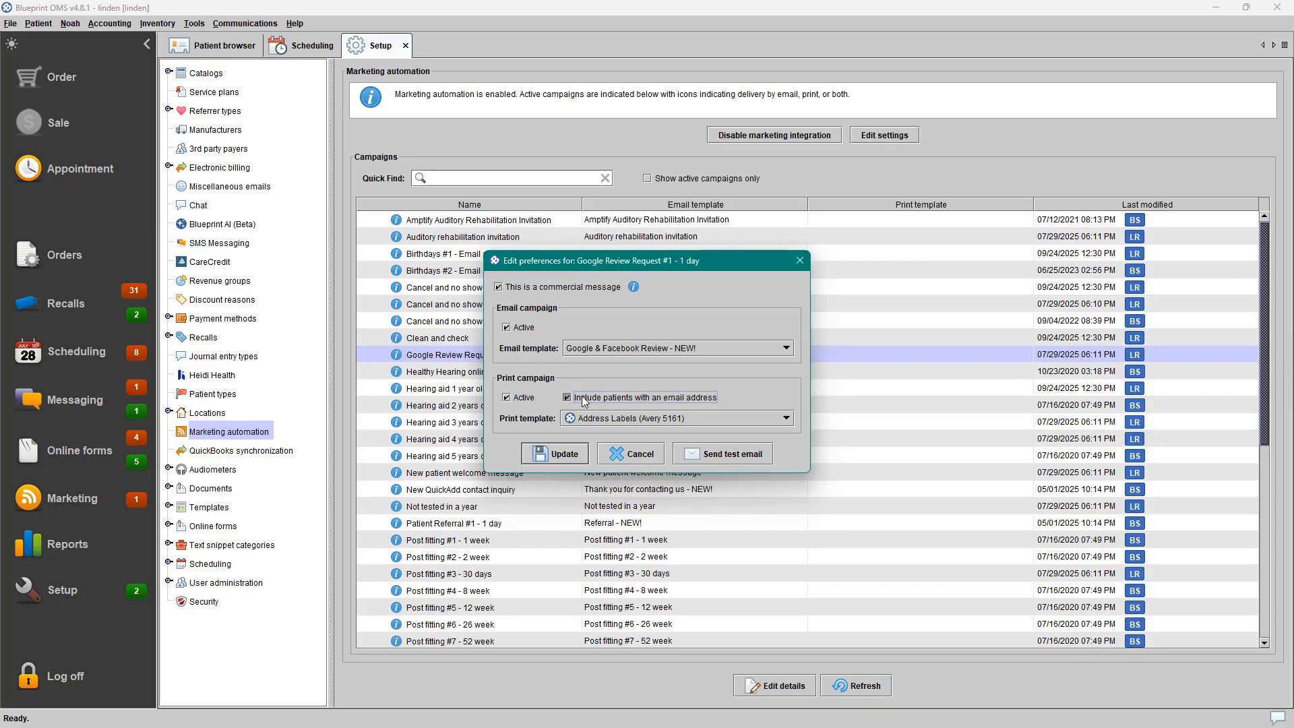
left_click(584, 400)
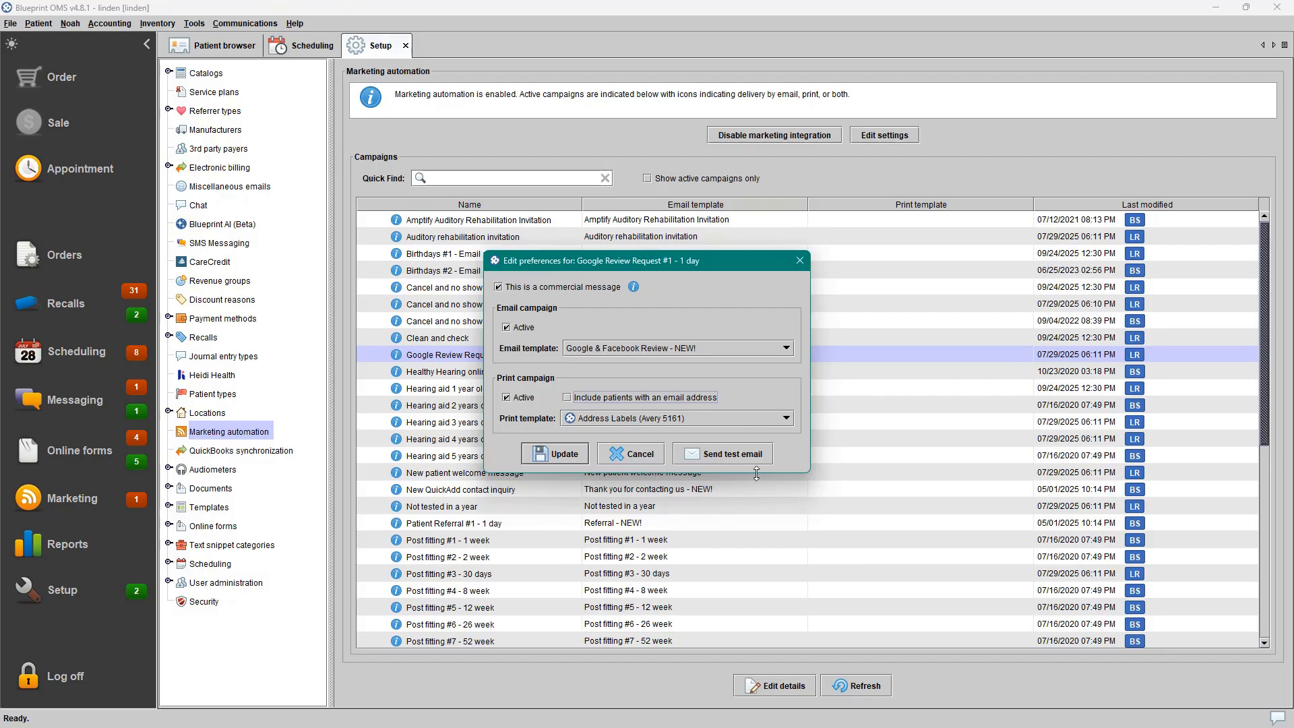
left_click(564, 455)
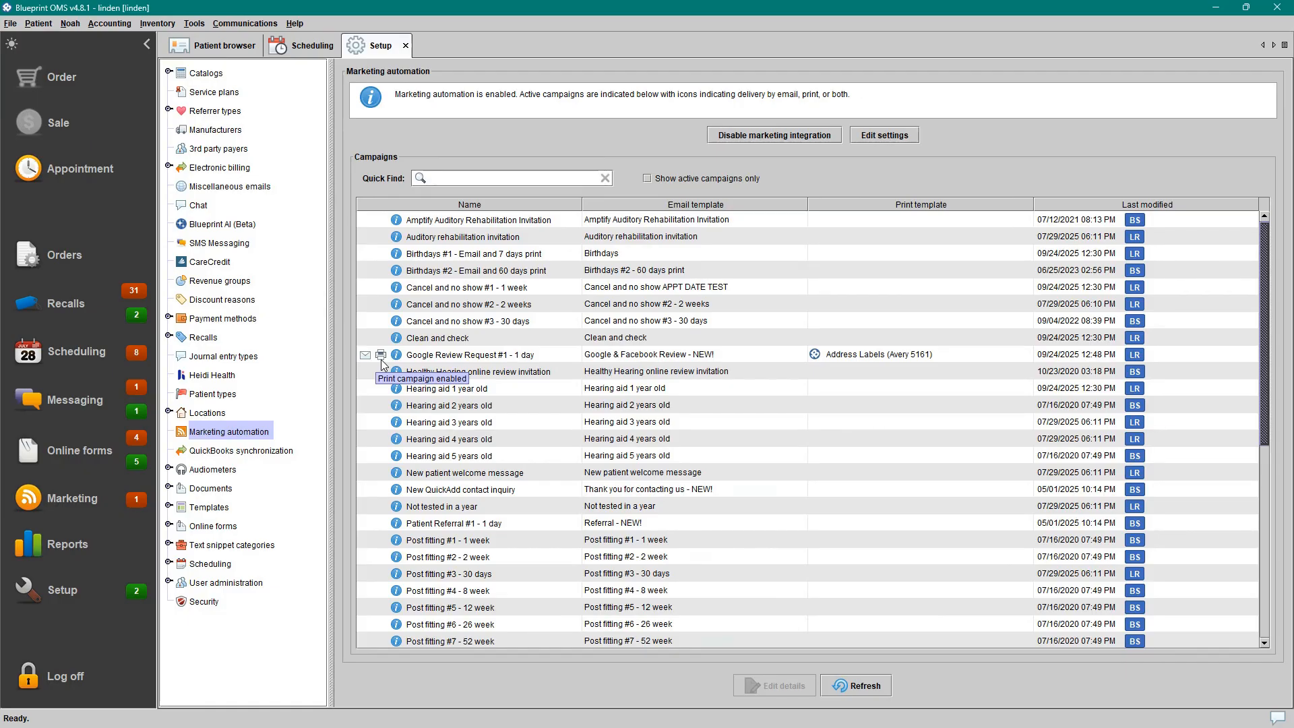
left_click(671, 180)
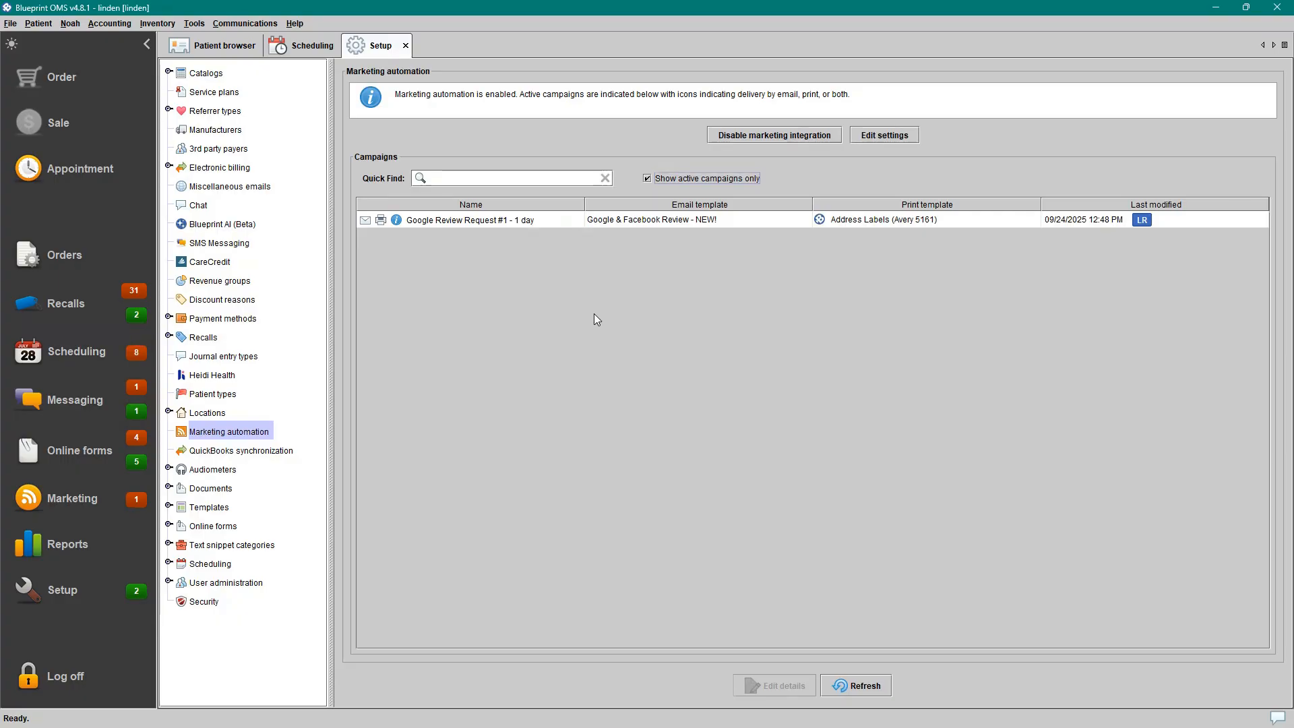
Review the print marketing templates and the actions available for the Warranty Expiration Letter.
left_click(169, 507)
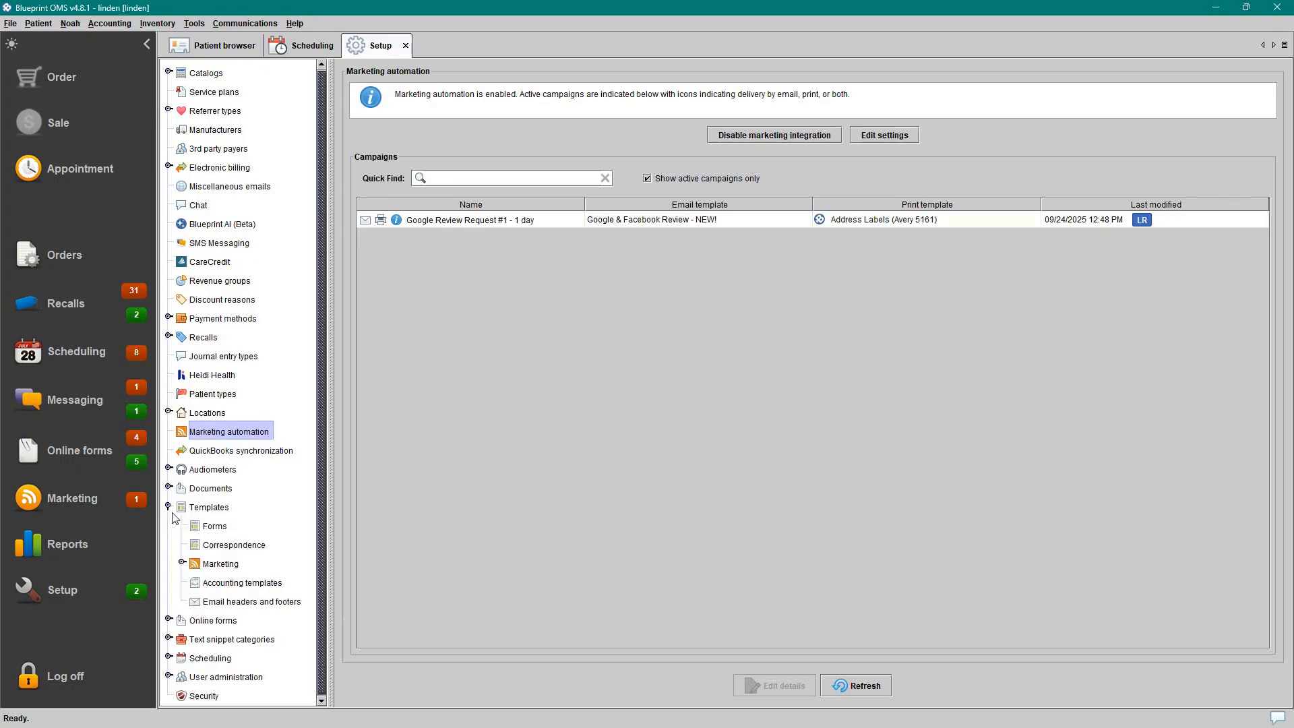
left_click(182, 564)
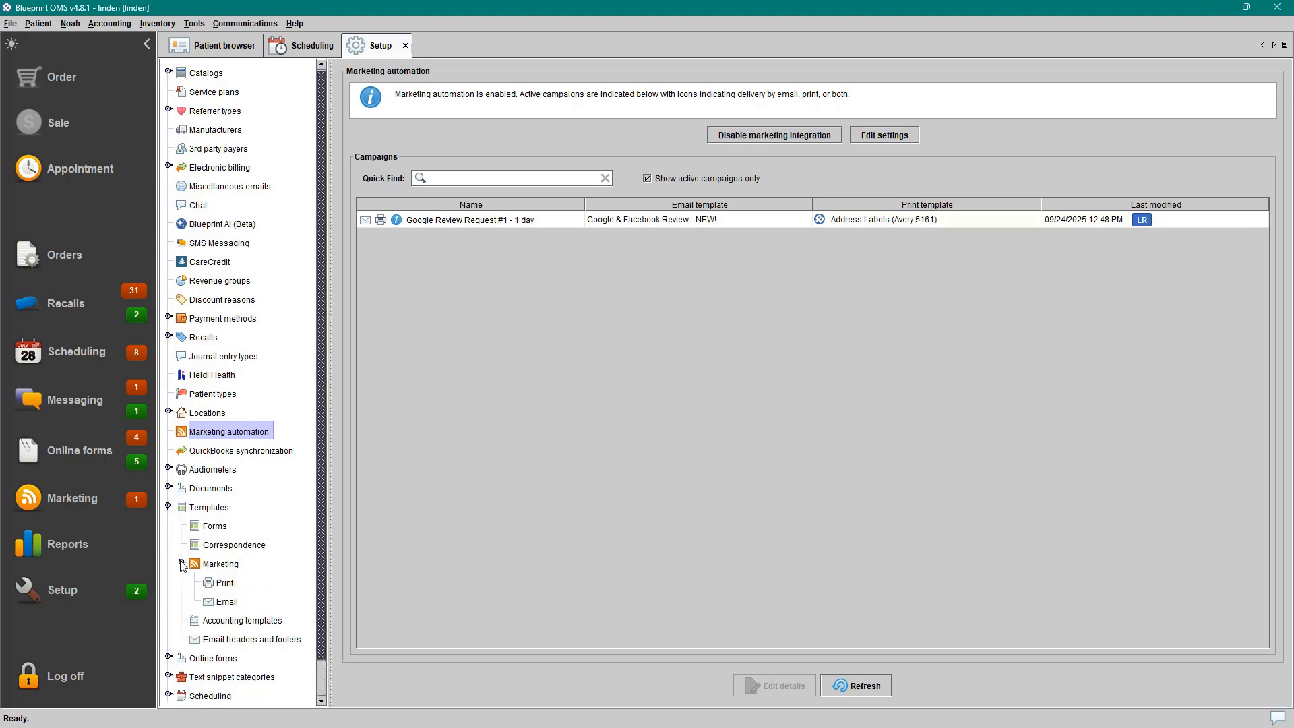
scroll(196, 559, "down", 1)
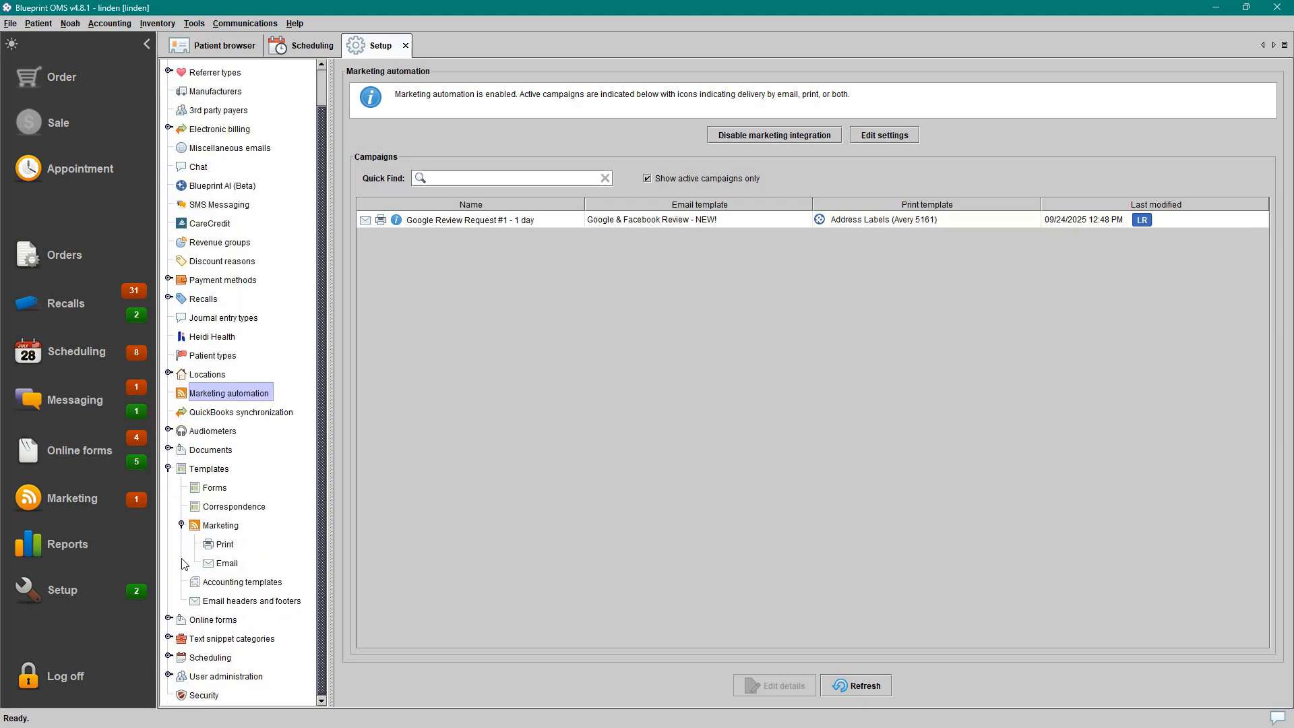
left_click(225, 544)
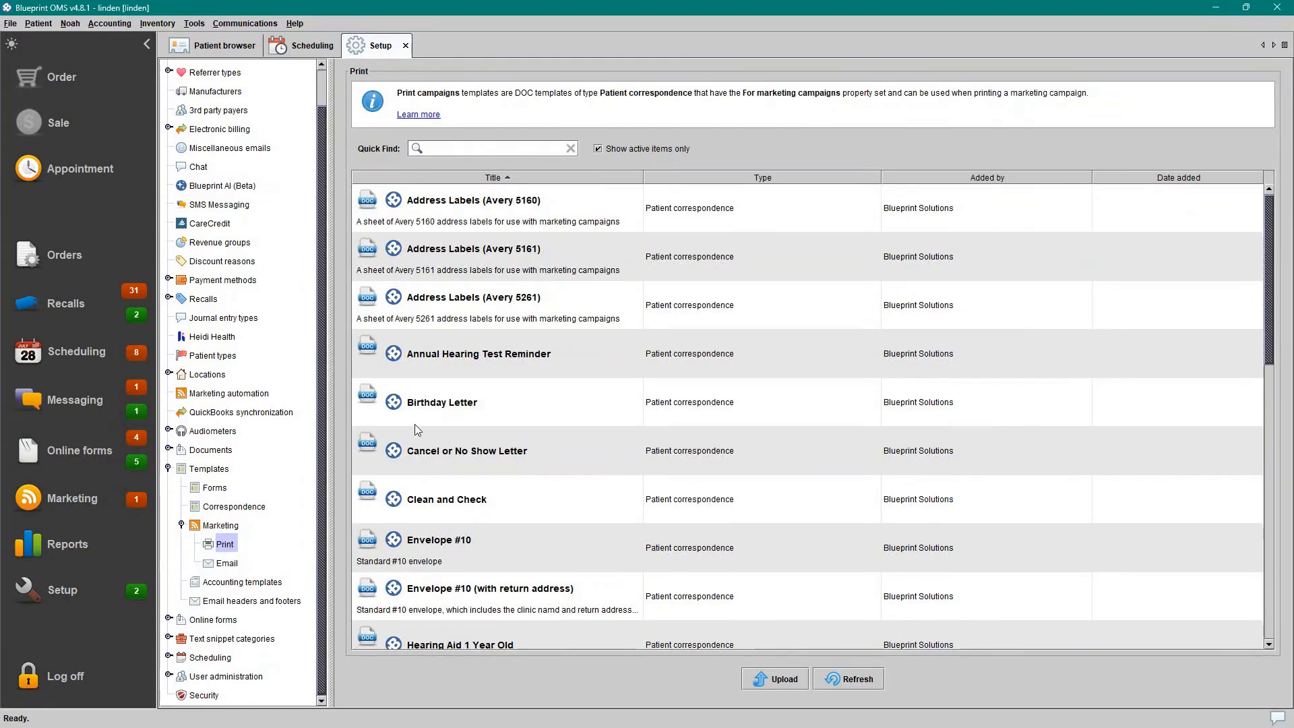
scroll(455, 572, "down", 1)
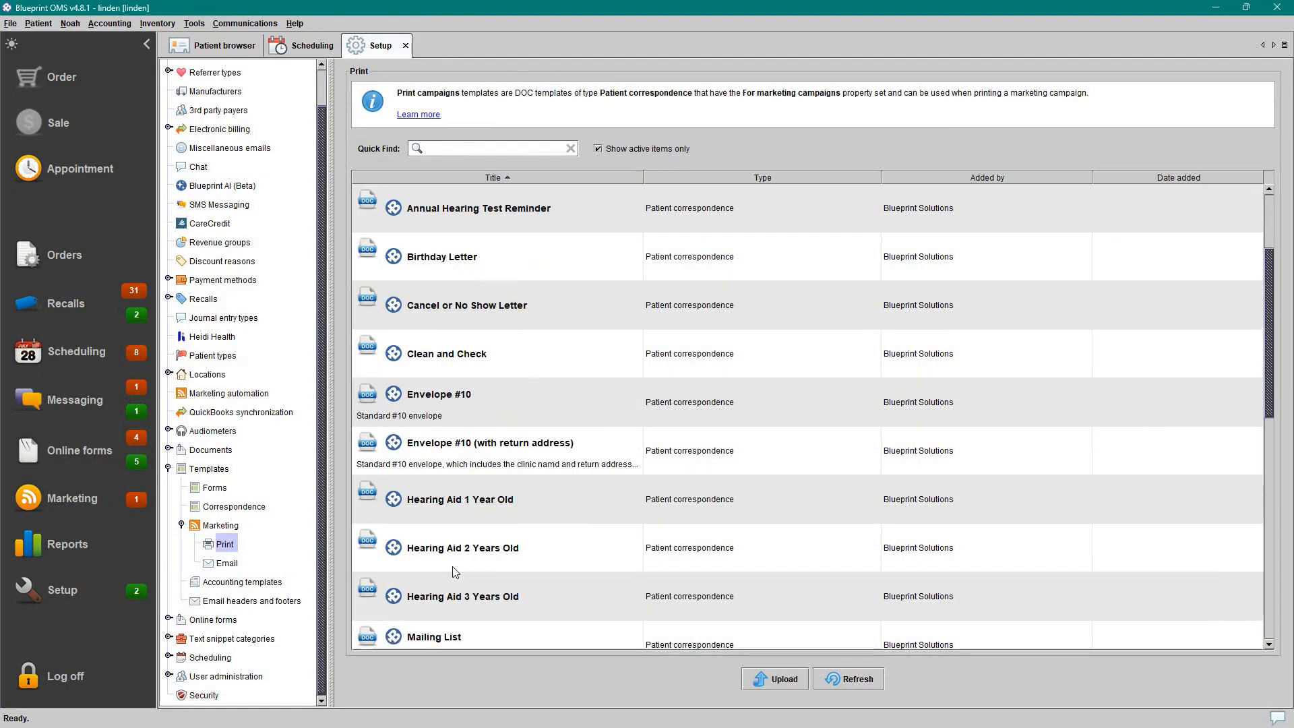
scroll(455, 572, "down", 8)
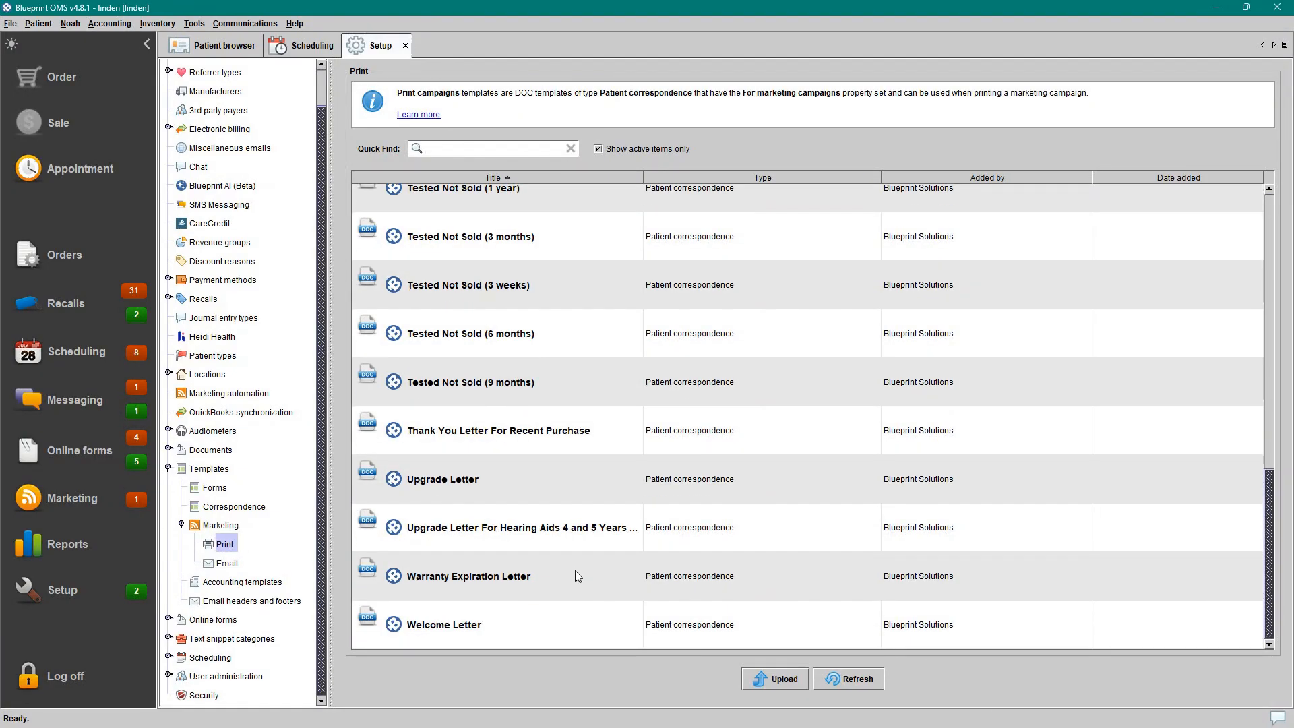
right_click(576, 572)
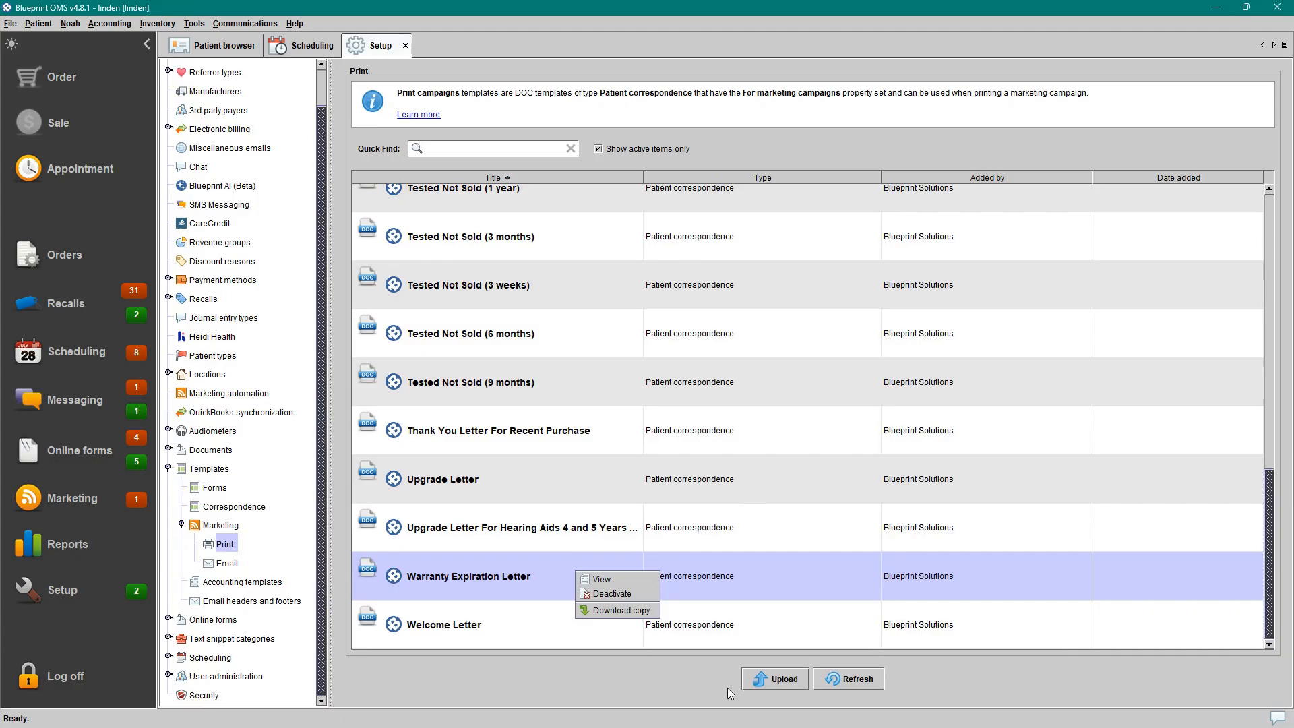
left_click(629, 666)
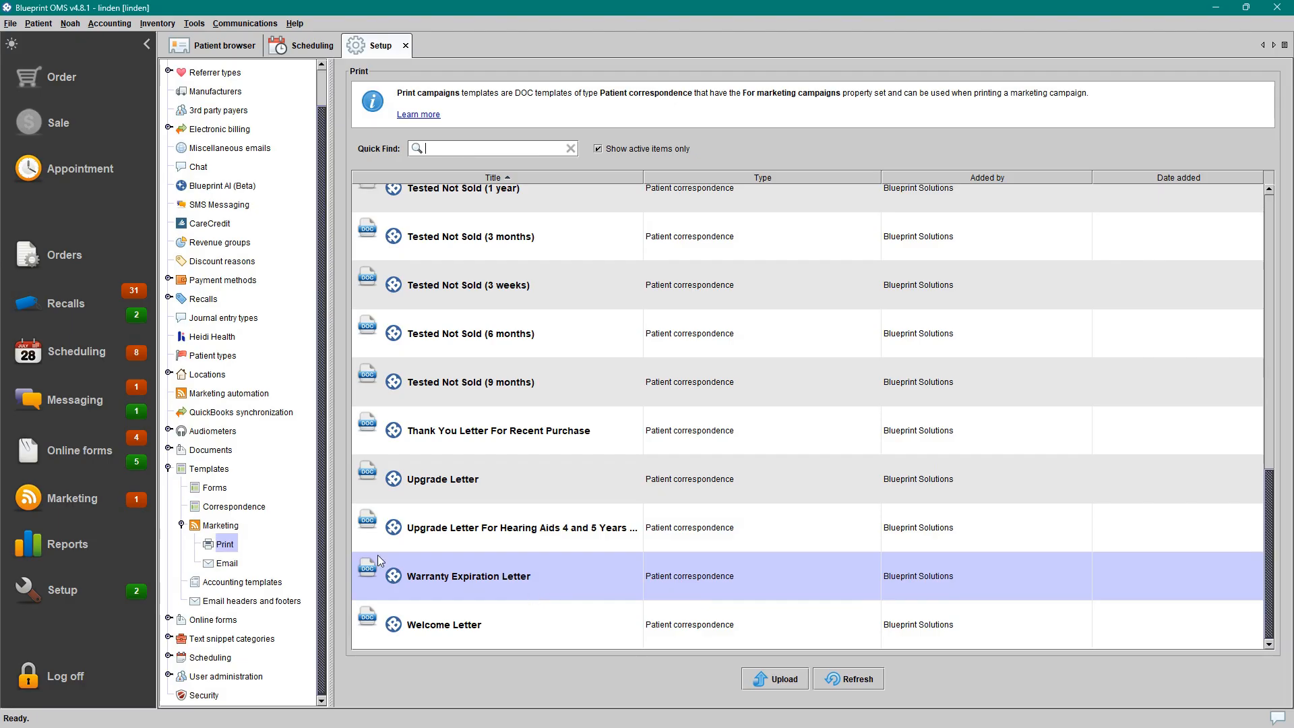
Review the email marketing templates and the actions available for the Hearing aid 1 year old template.
left_click(228, 567)
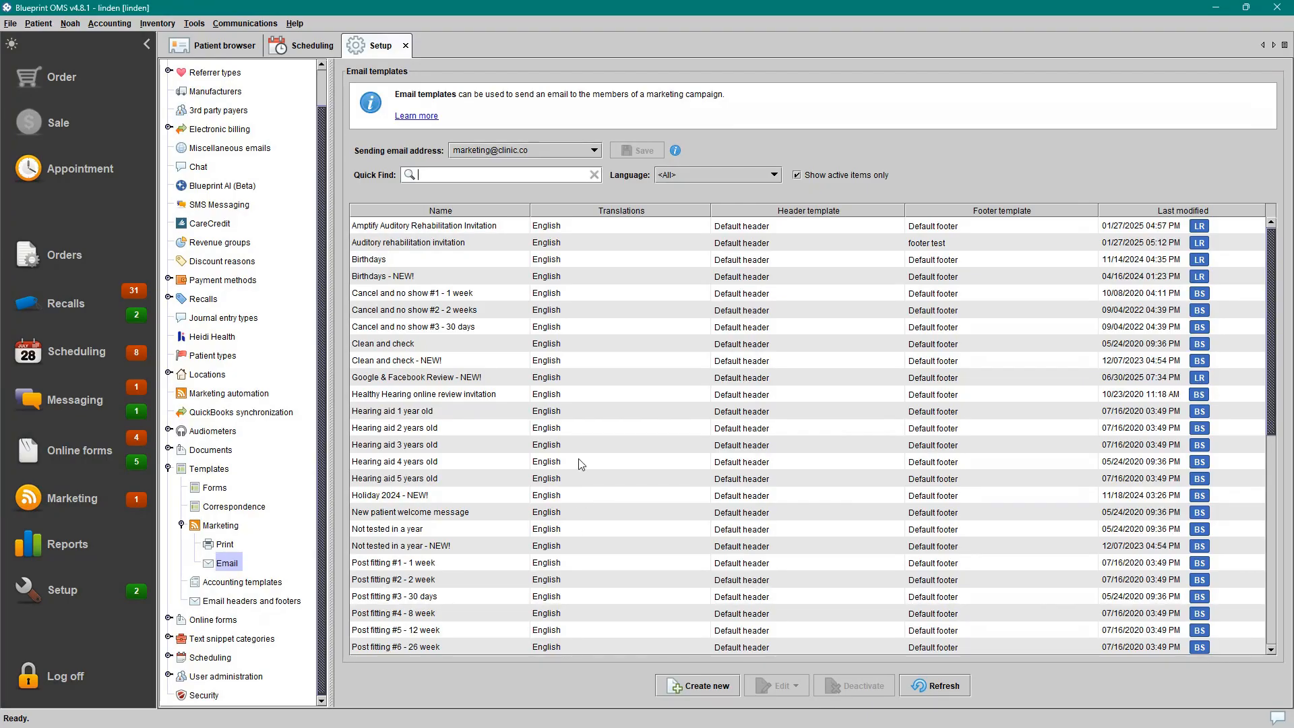
right_click(591, 414)
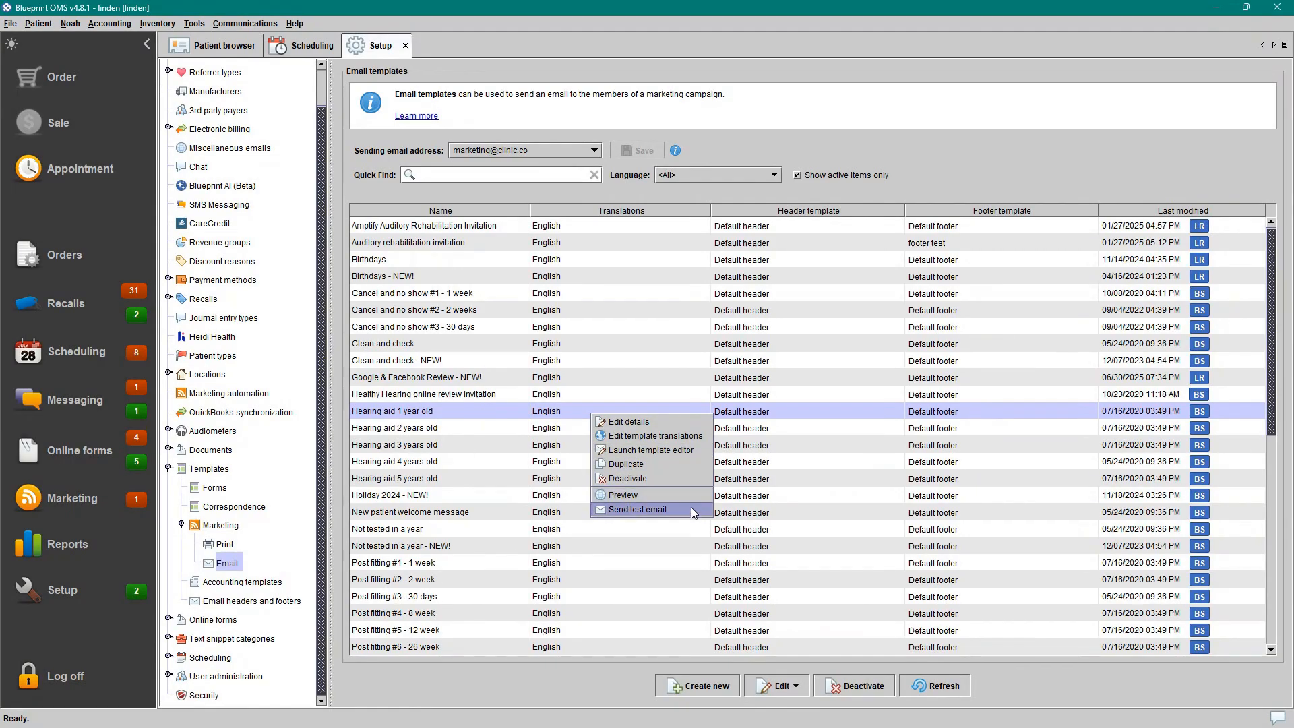
left_click(492, 415)
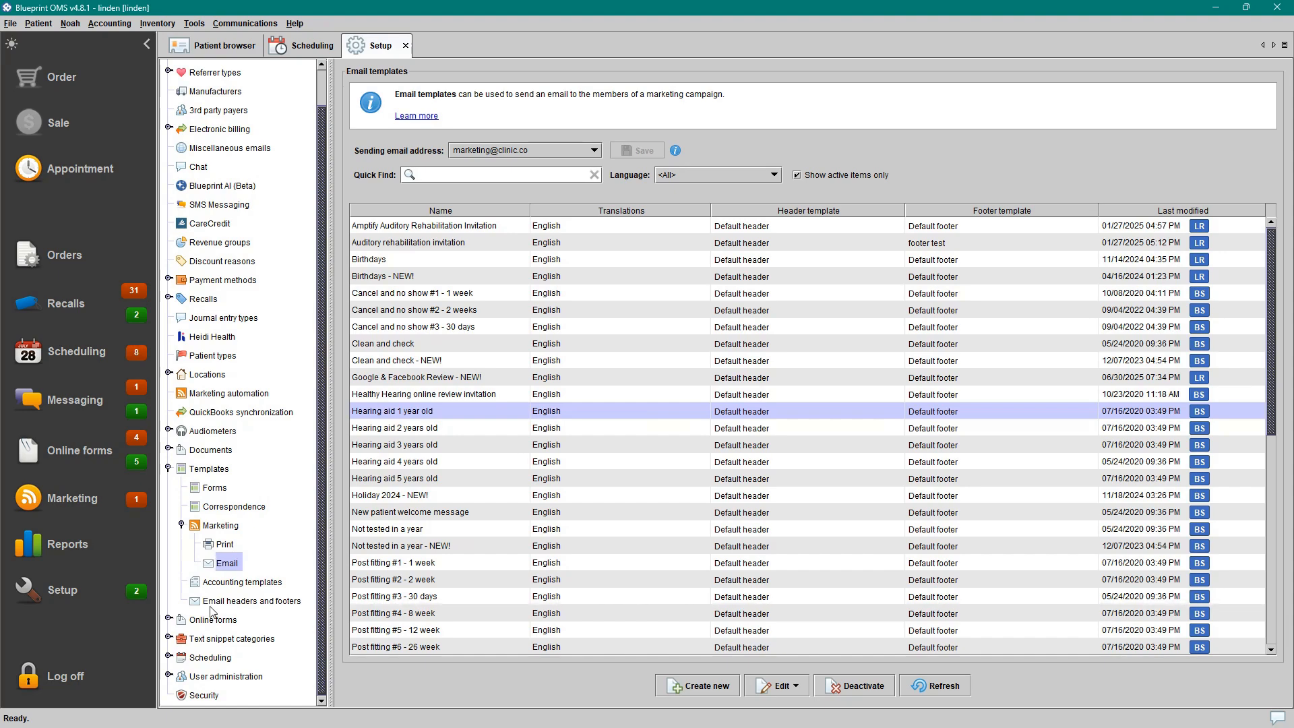
View the email header and footer templates, checking the default header and selecting the default footer.
left_click(297, 609)
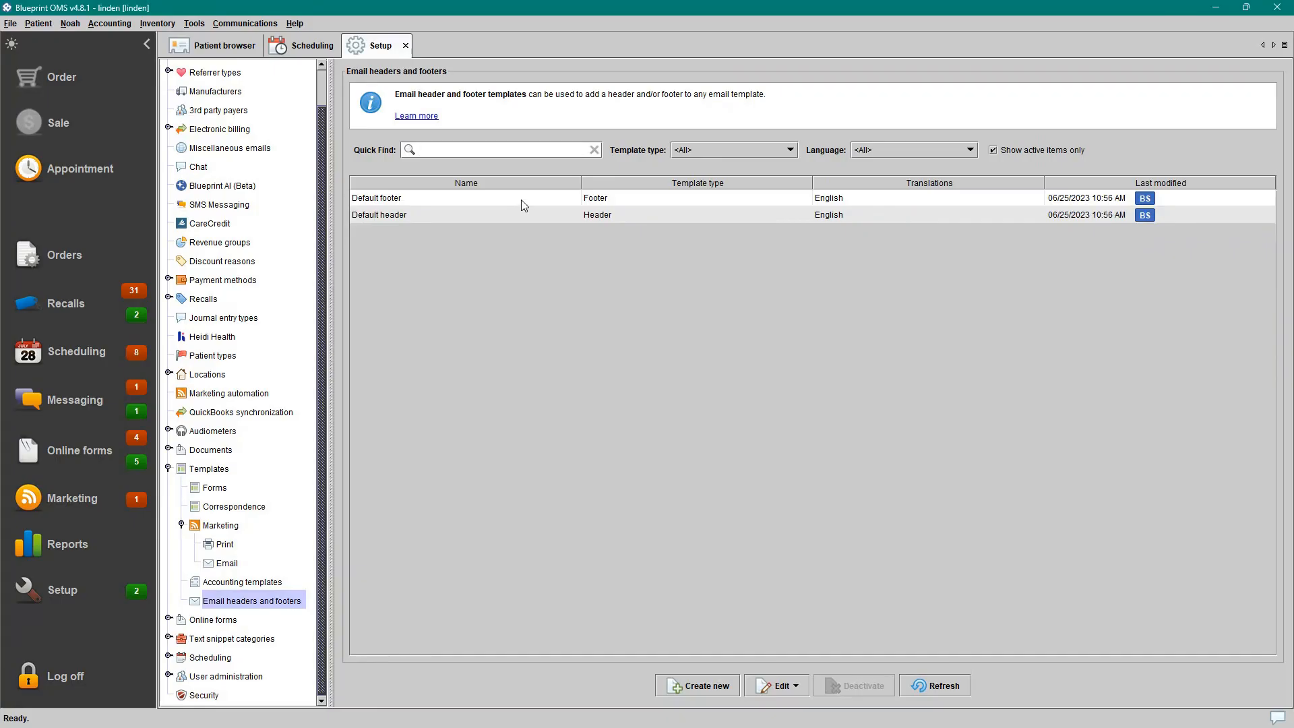
left_click(474, 213)
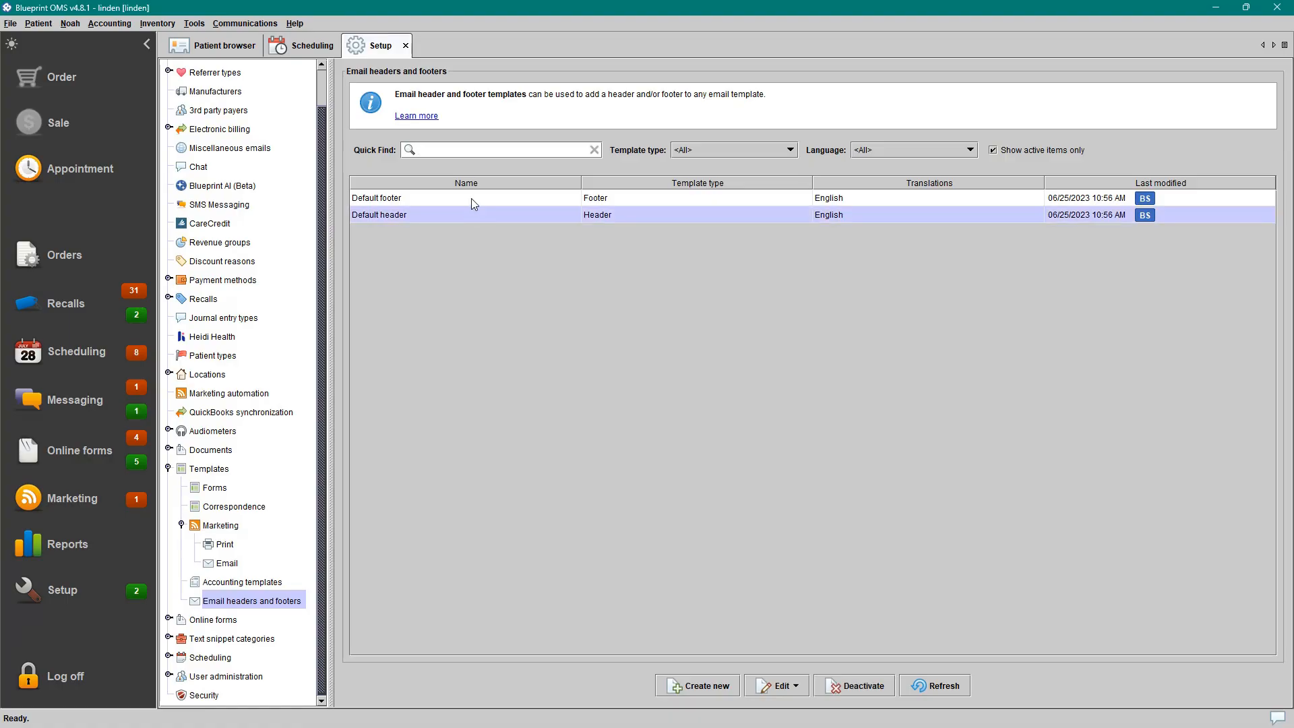
left_click(474, 199)
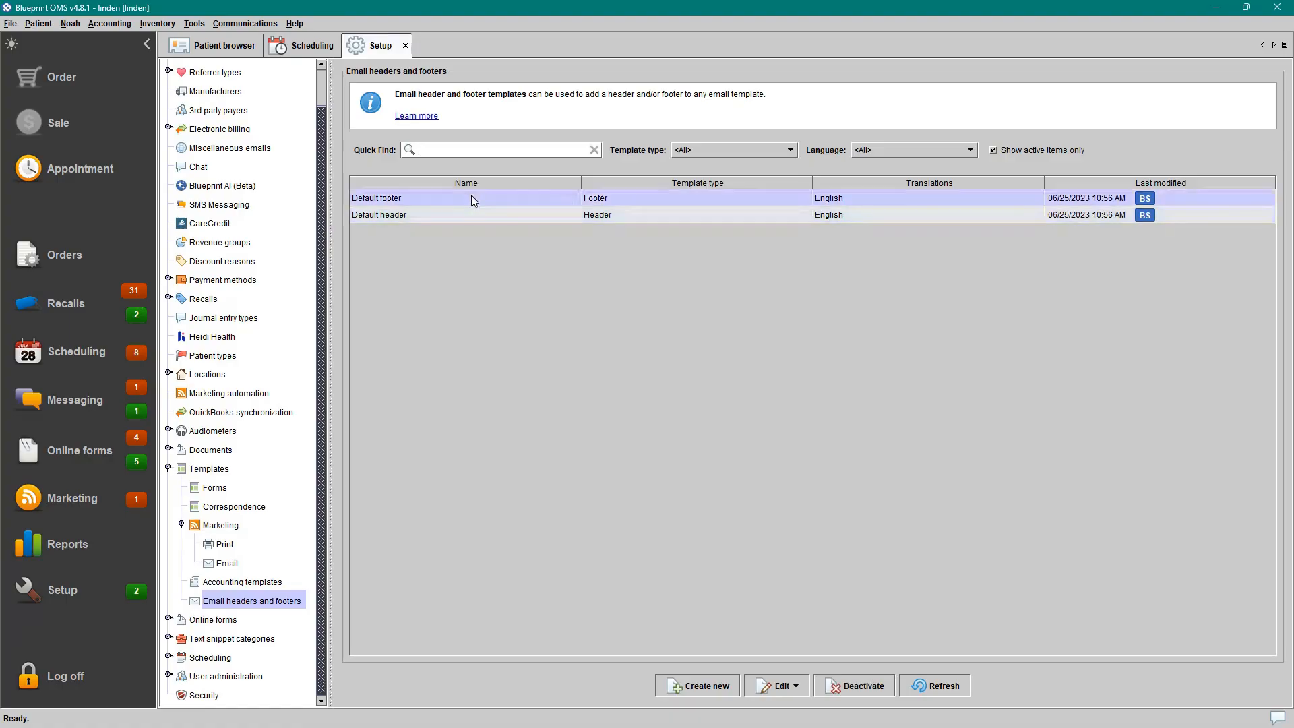